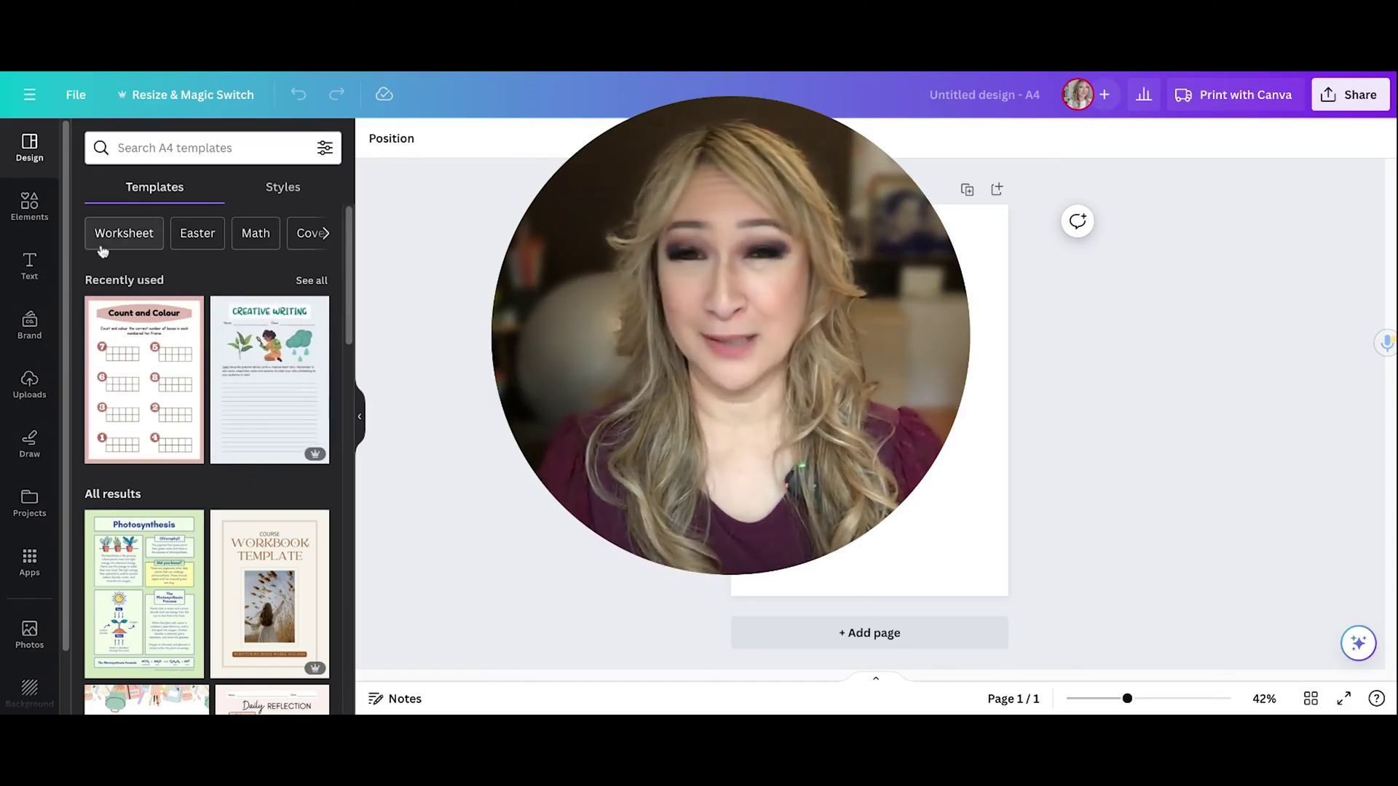
Step: Search Canva's Apps for 'equation' and pick Equations (Beta) from the suggestions
{"action": "scroll", "coordinate": [189, 509], "scroll_direction": "down", "scroll_amount": 2}
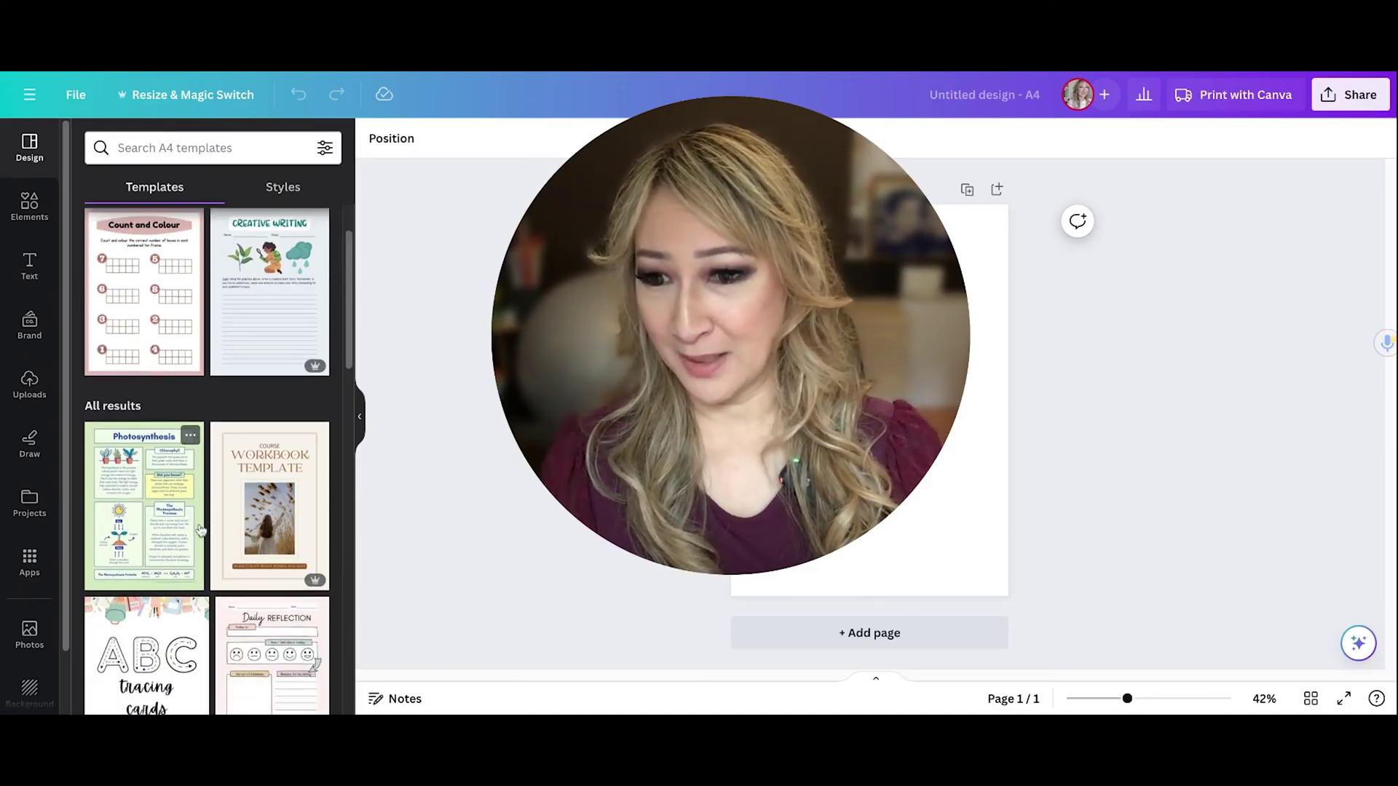
{"action": "scroll", "coordinate": [197, 525], "scroll_direction": "up", "scroll_amount": 2}
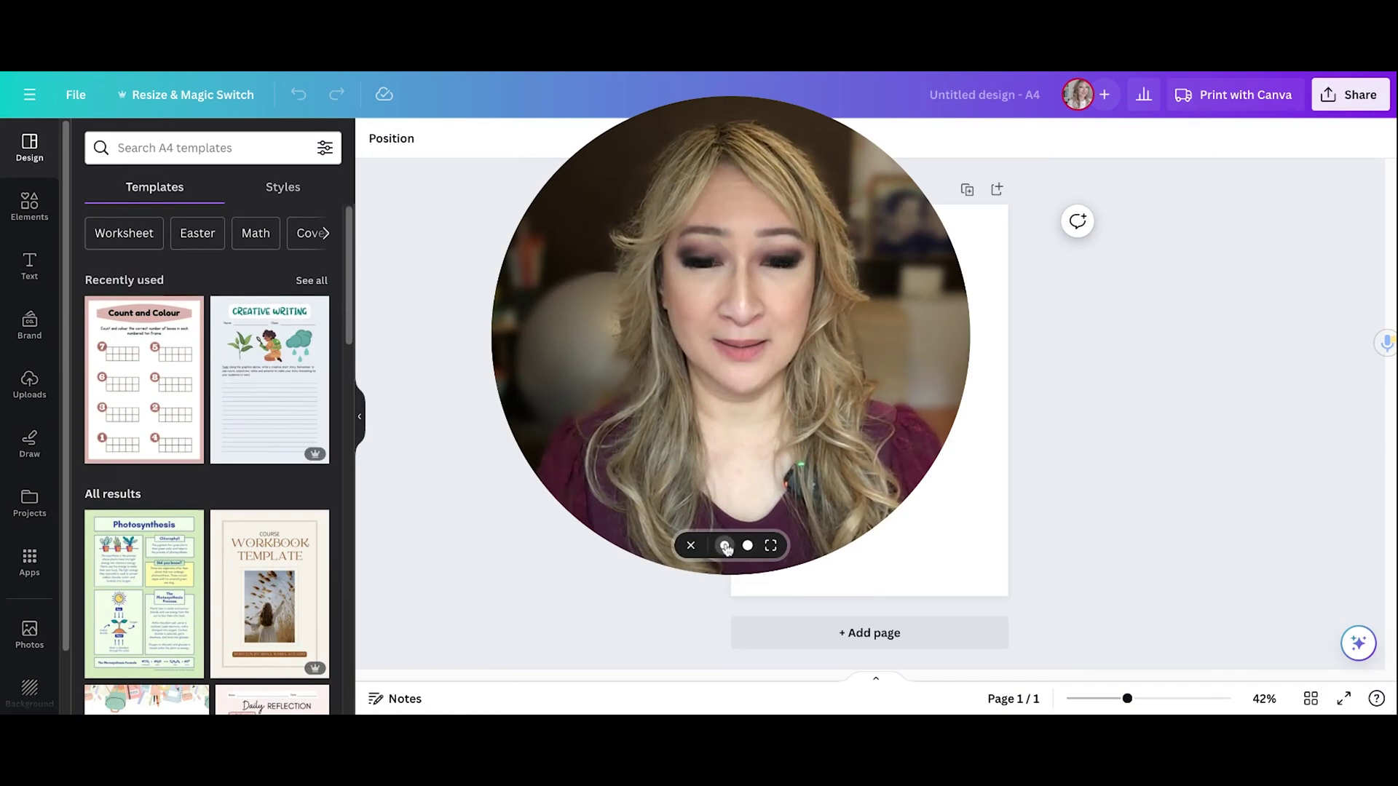
{"action": "left_click", "coordinate": [726, 548]}
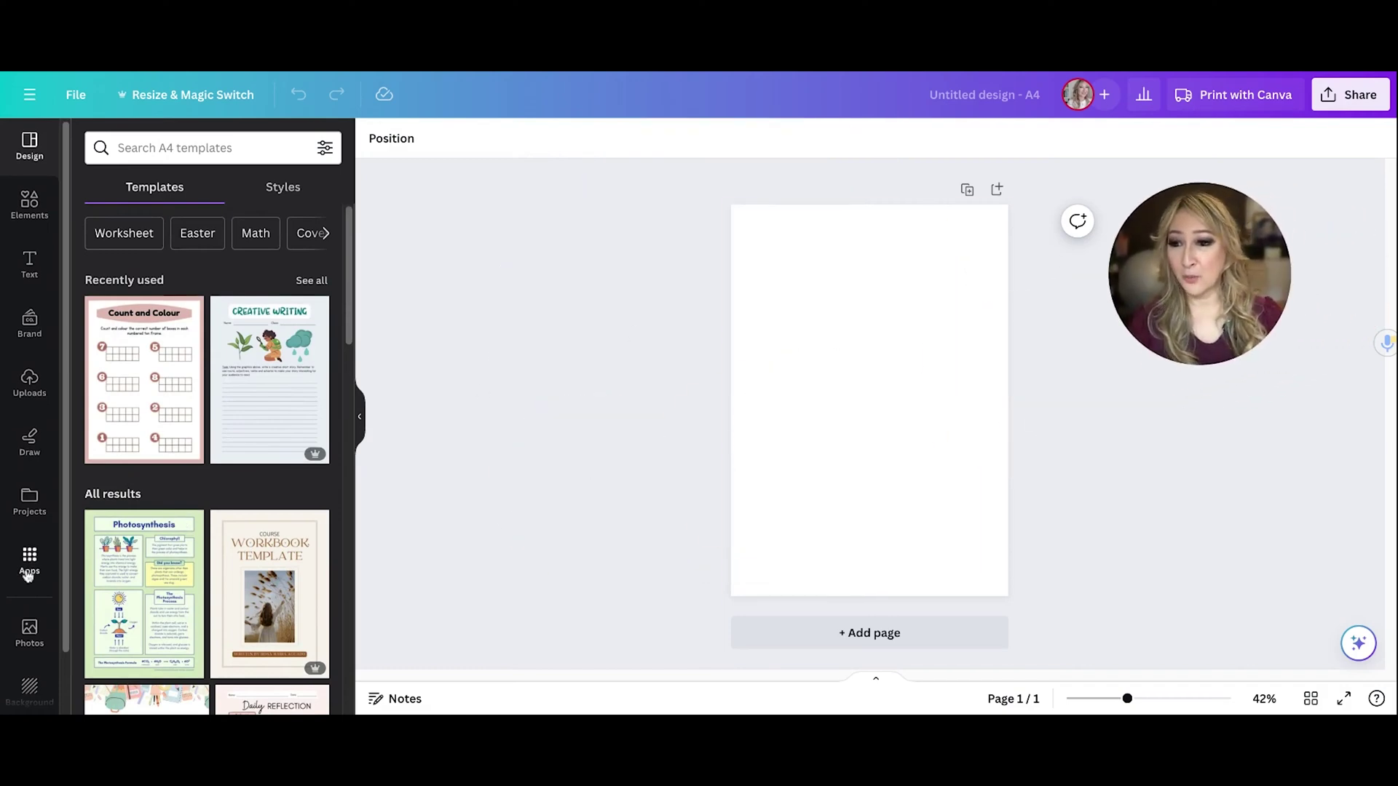
{"action": "scroll", "coordinate": [28, 576], "scroll_direction": "down", "scroll_amount": 1}
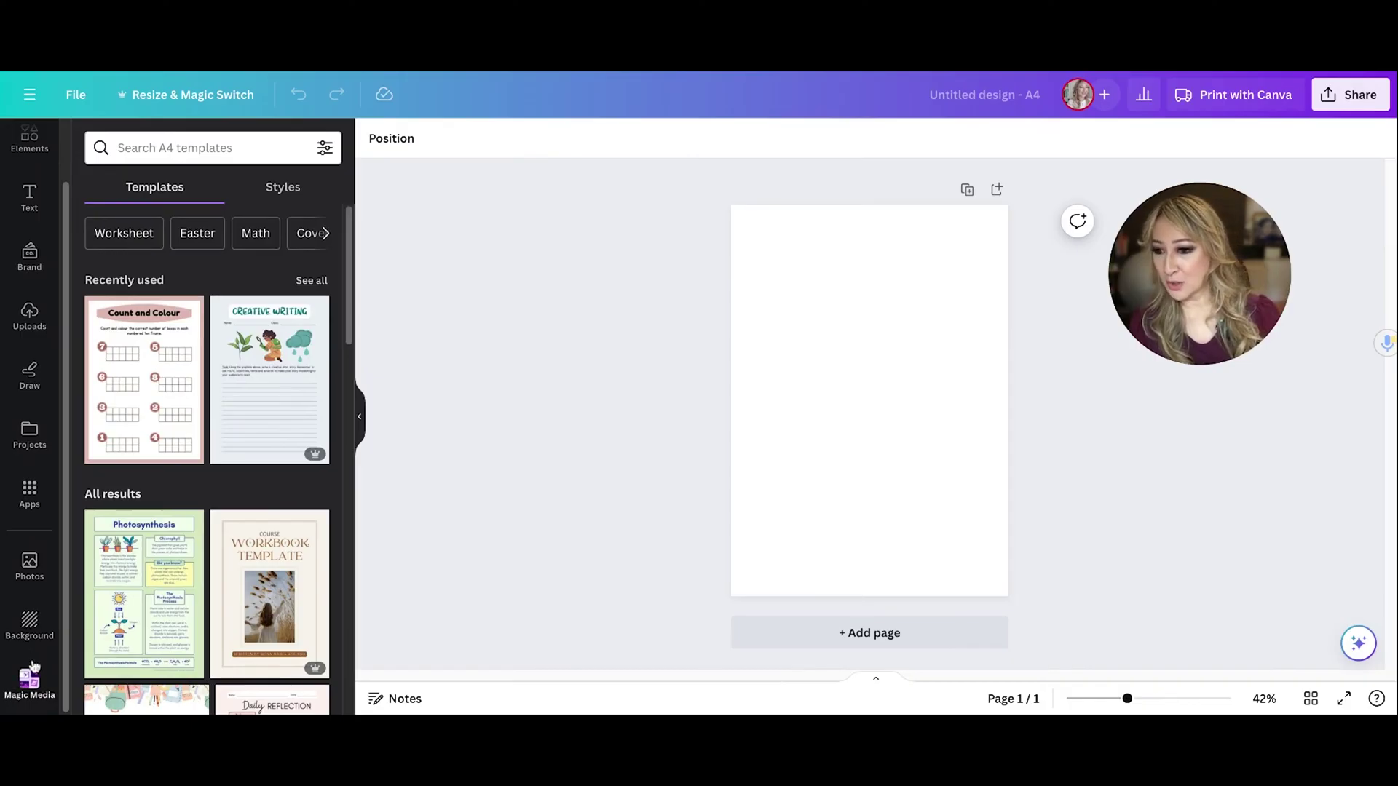
{"action": "left_click", "coordinate": [28, 502]}
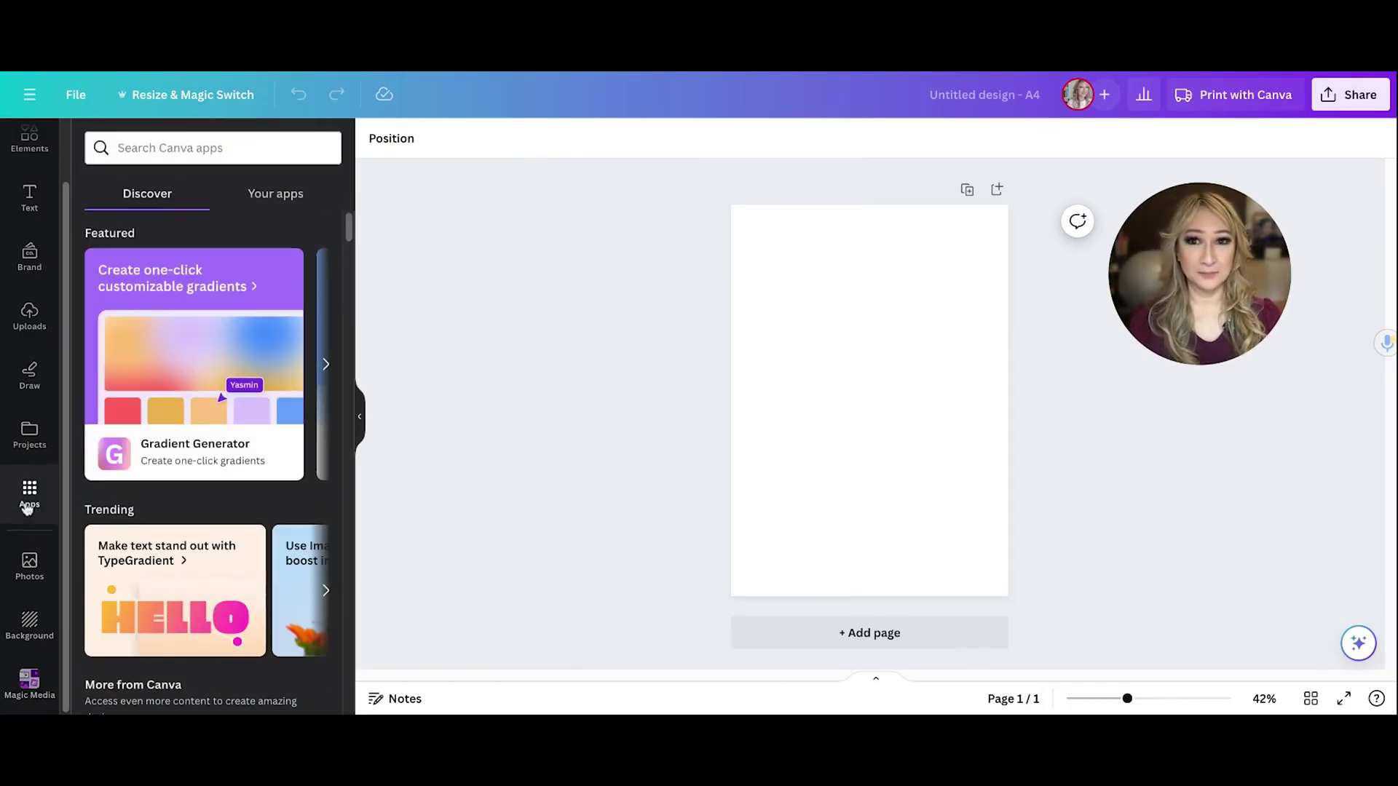
{"action": "left_click", "coordinate": [162, 148]}
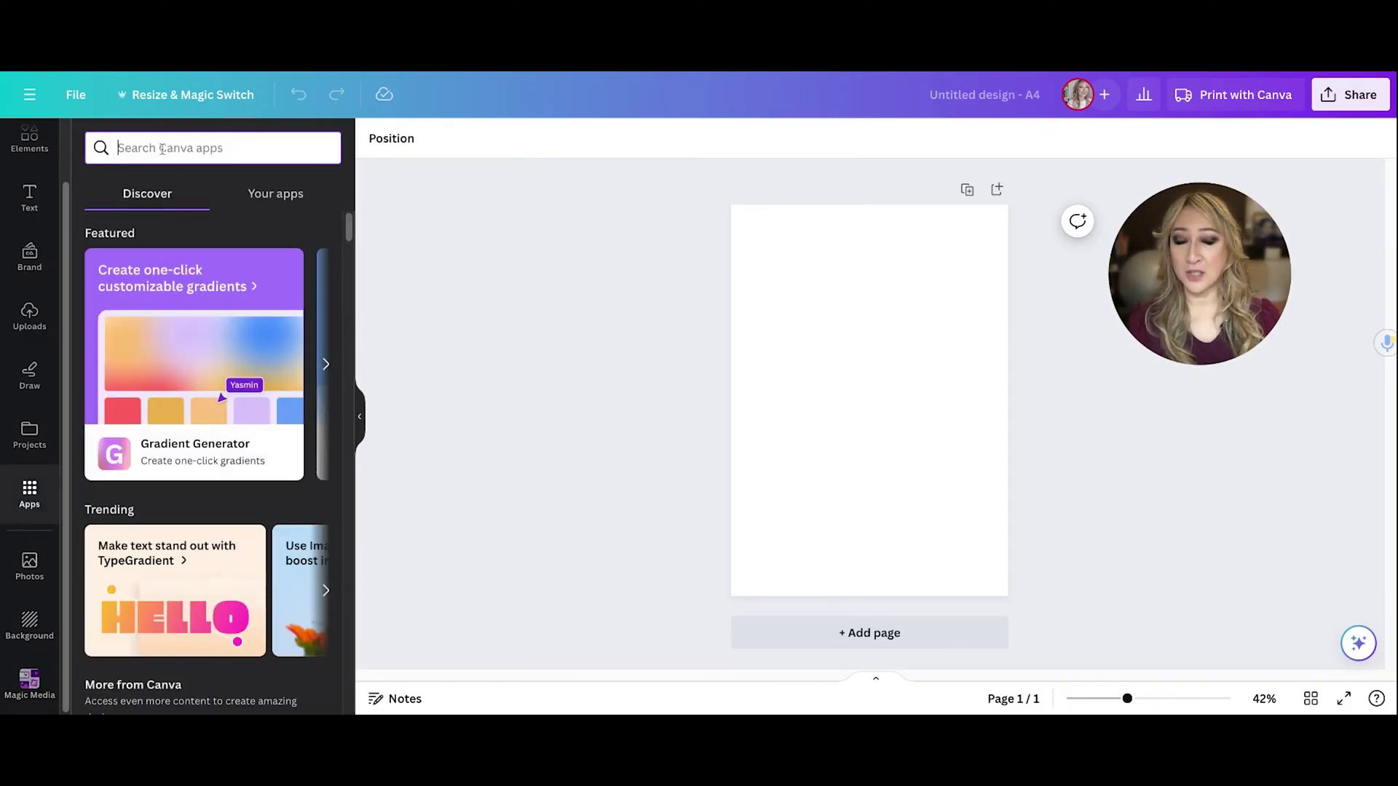
{"action": "type", "text": "eq"}
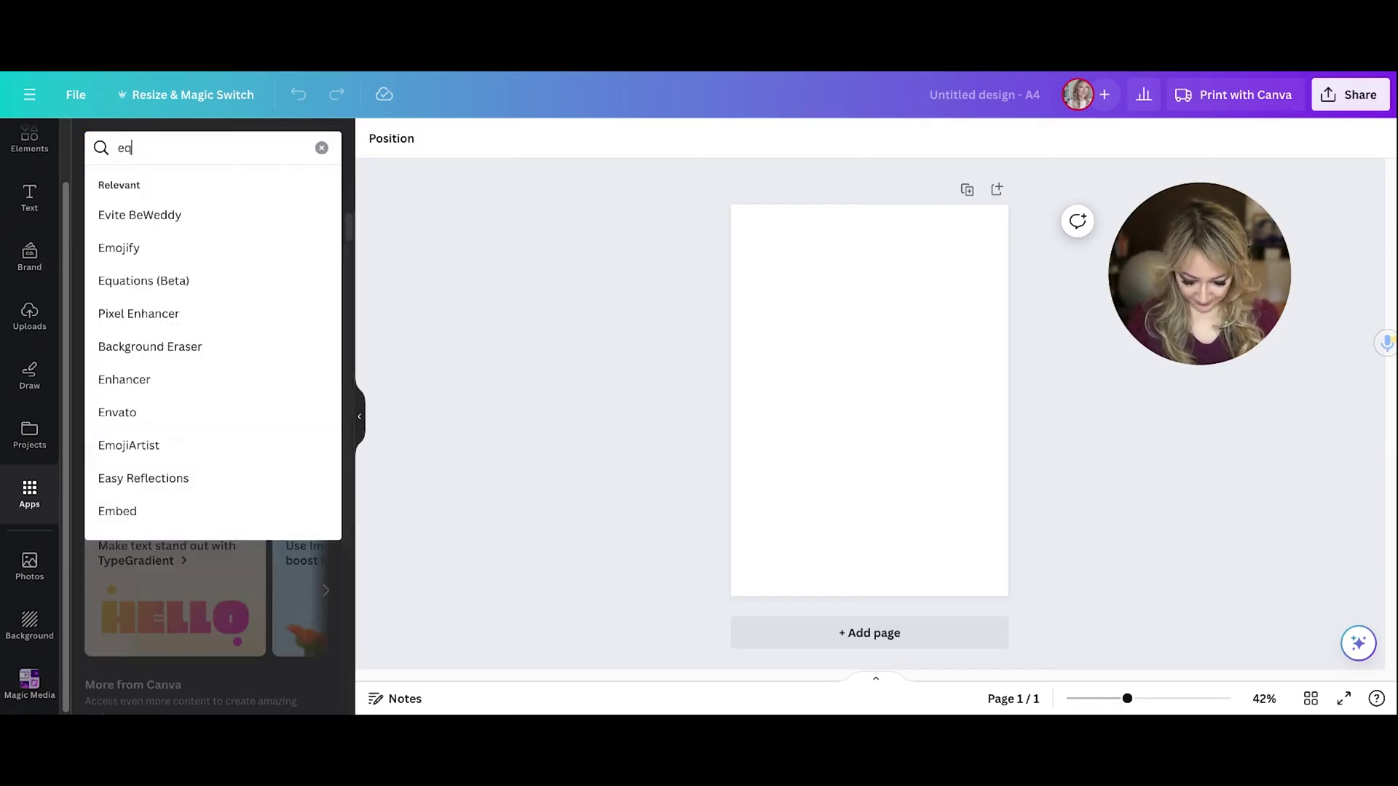
{"action": "type", "text": "uation"}
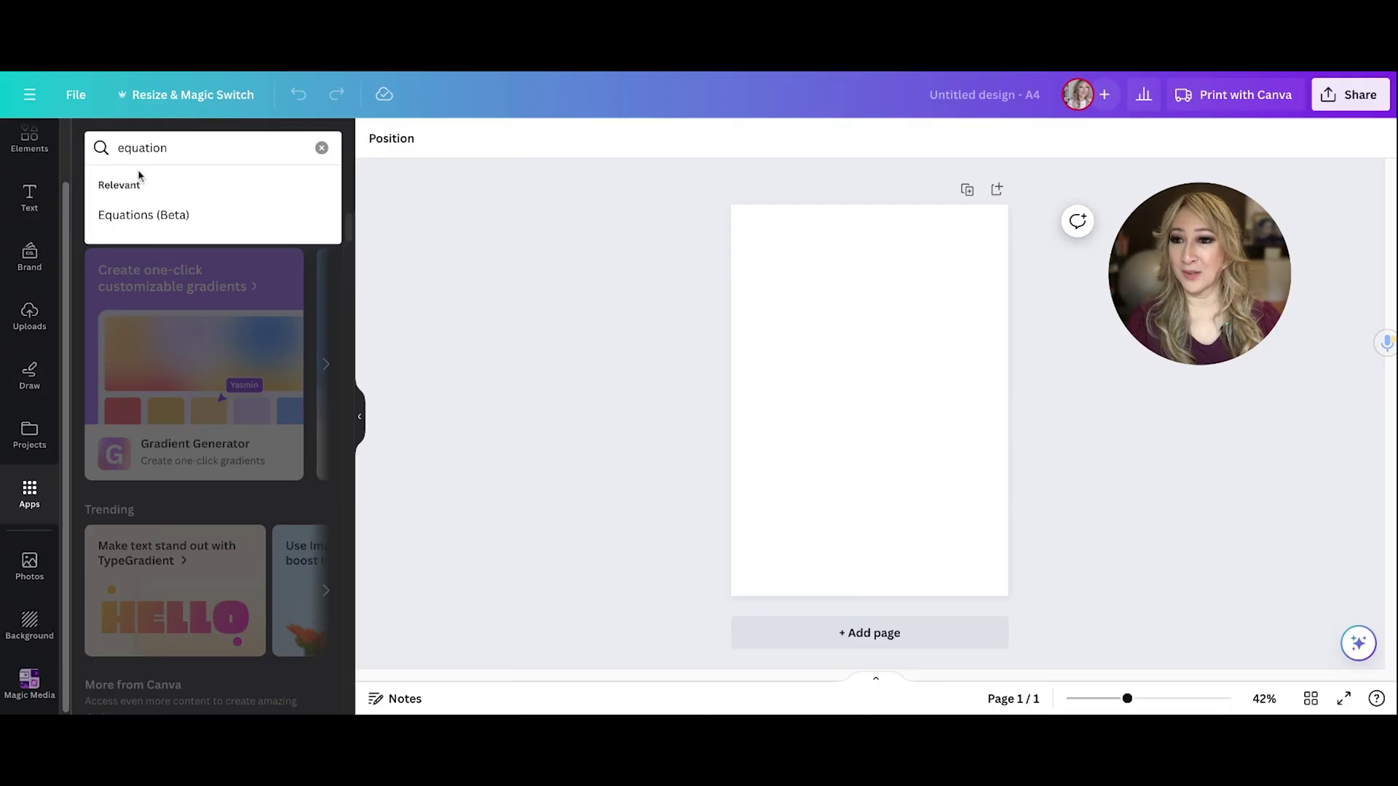
{"action": "left_click", "coordinate": [138, 213]}
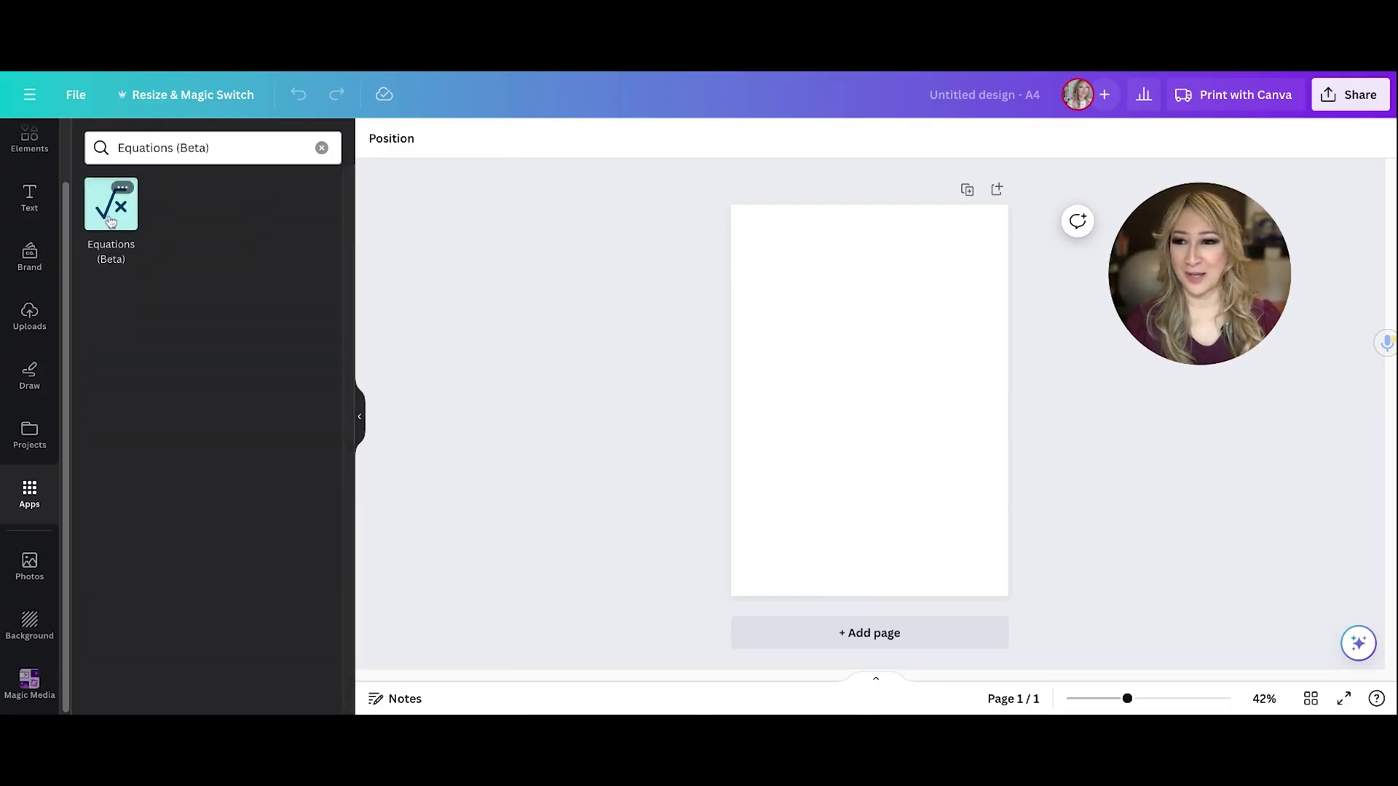
Step: Open the Equations (Beta) app's details and launch it to get an empty equation editor
{"action": "left_click", "coordinate": [110, 209]}
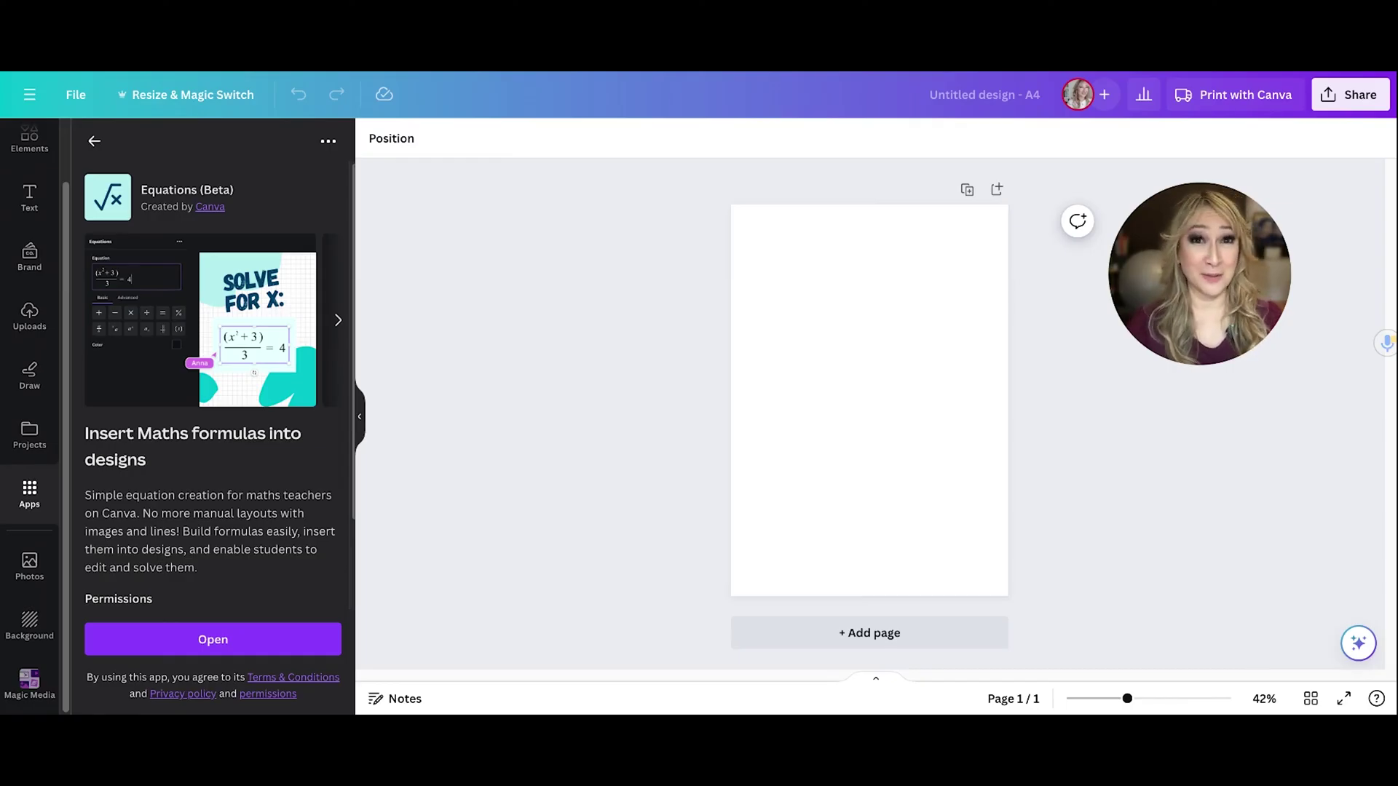
{"action": "left_click", "coordinate": [212, 639]}
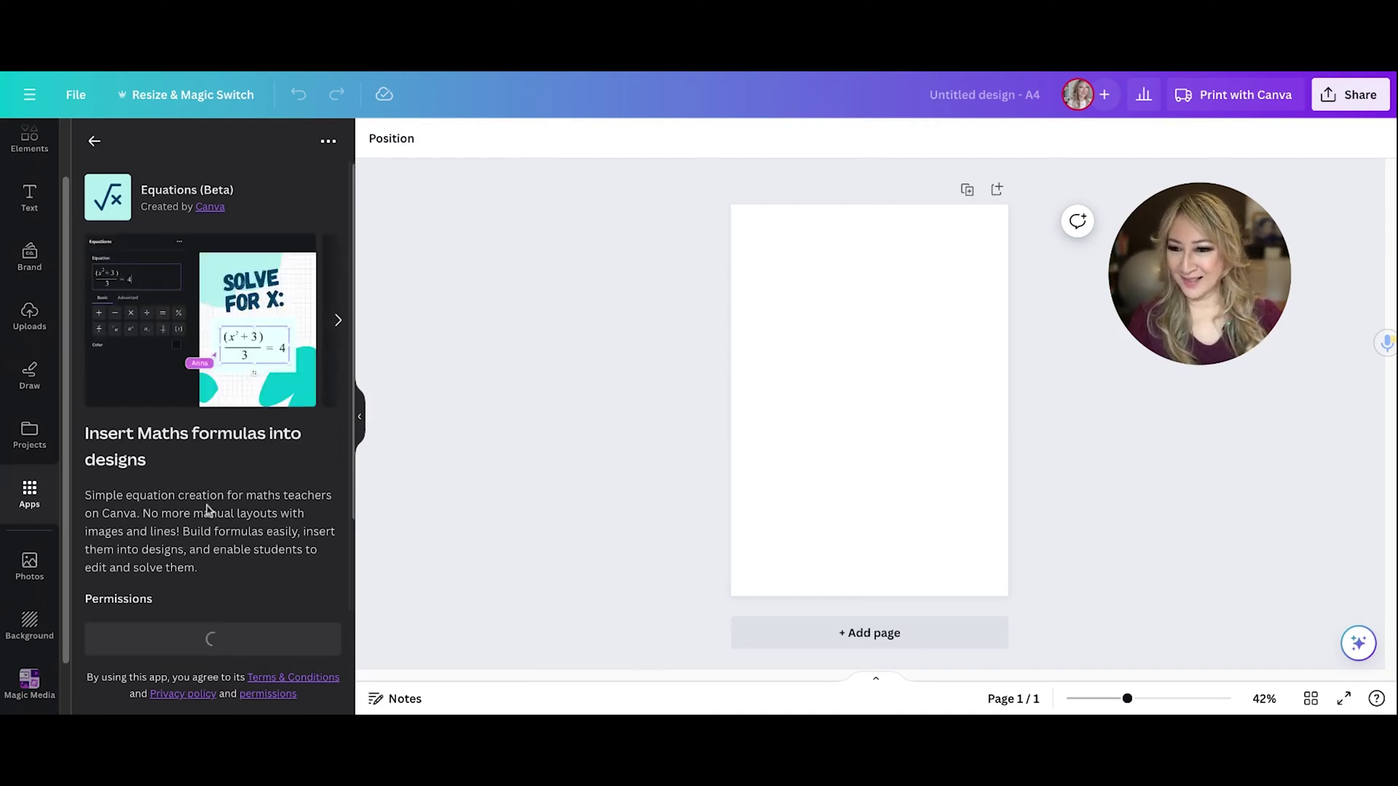
{"action": "scroll", "coordinate": [208, 514], "scroll_direction": "down", "scroll_amount": 1}
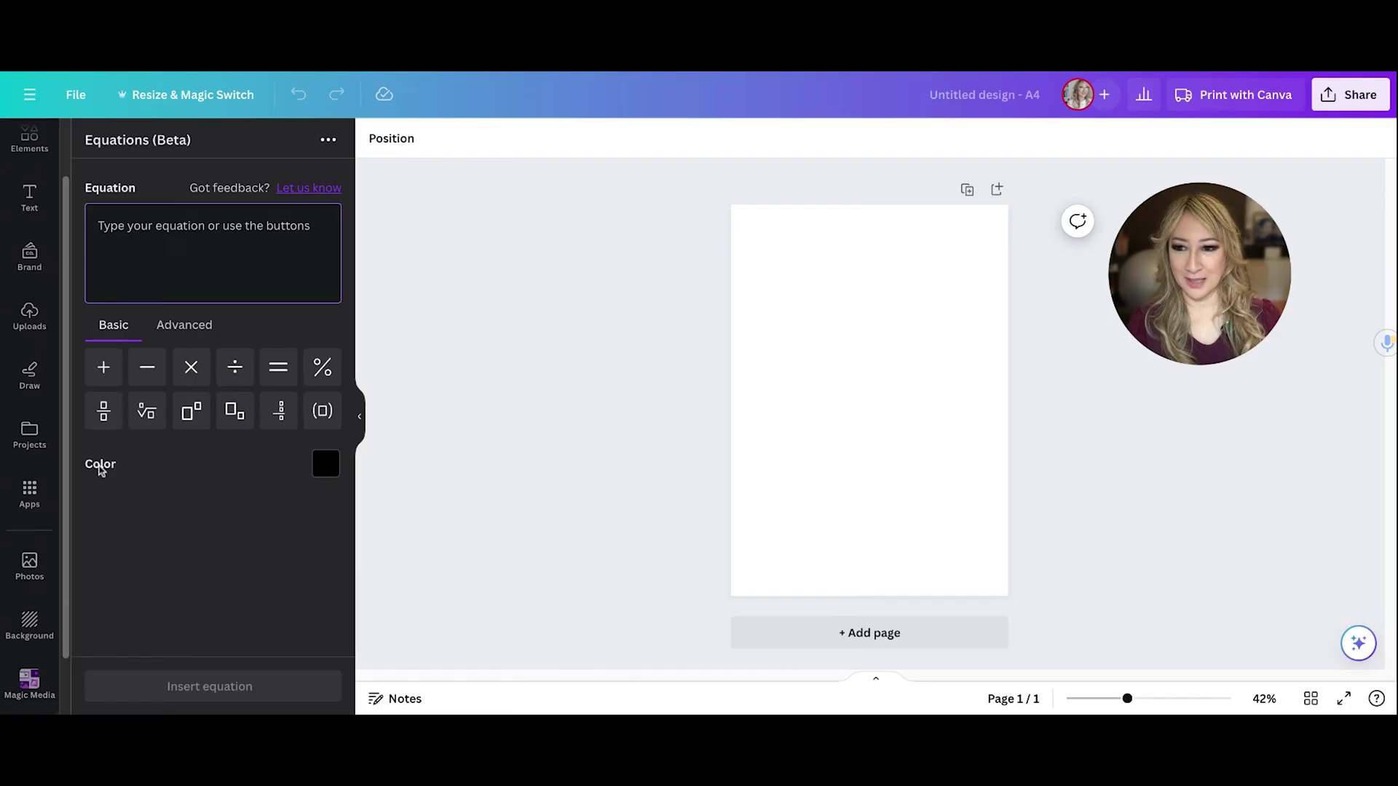
{"action": "left_click", "coordinate": [179, 327]}
{"action": "scroll", "coordinate": [182, 485], "scroll_direction": "down", "scroll_amount": 1}
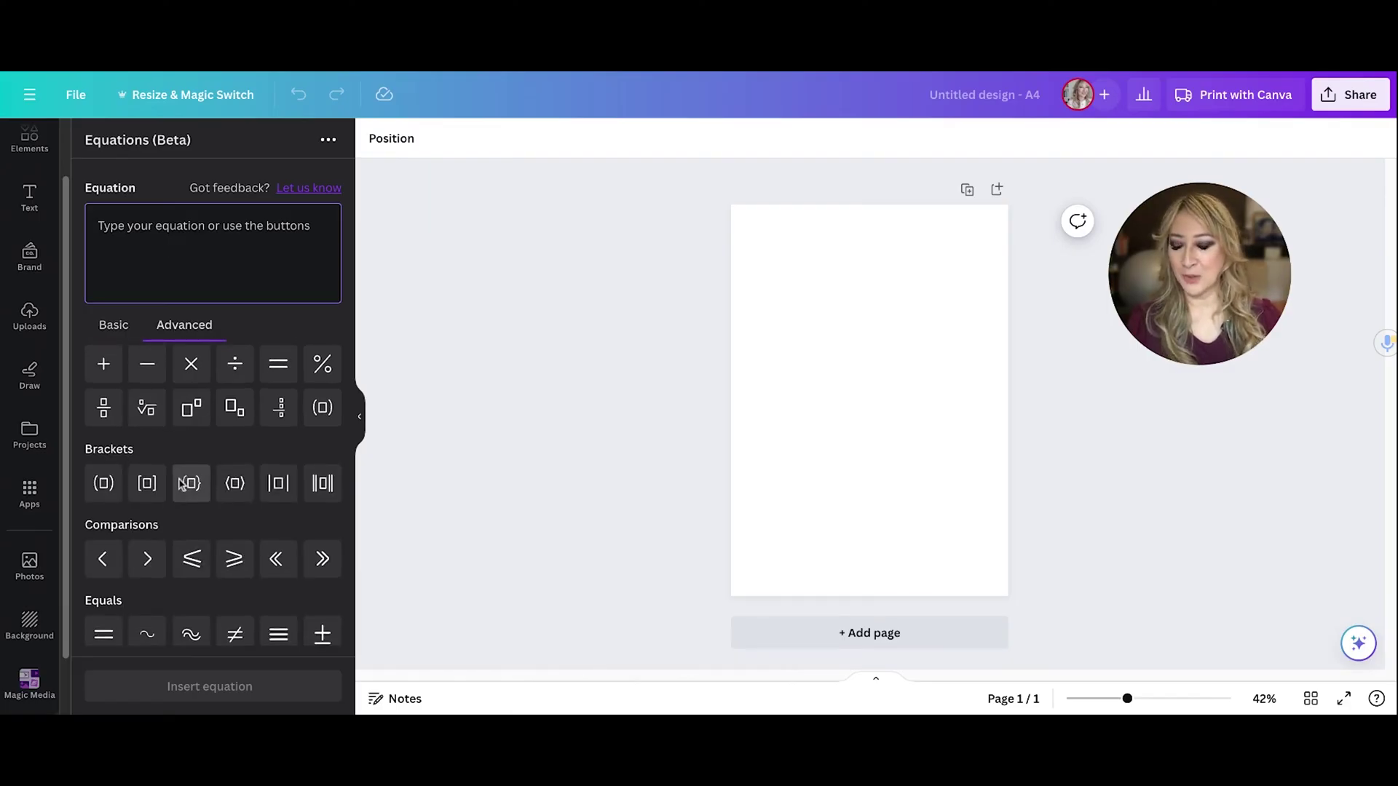
{"action": "scroll", "coordinate": [181, 485], "scroll_direction": "down", "scroll_amount": 1}
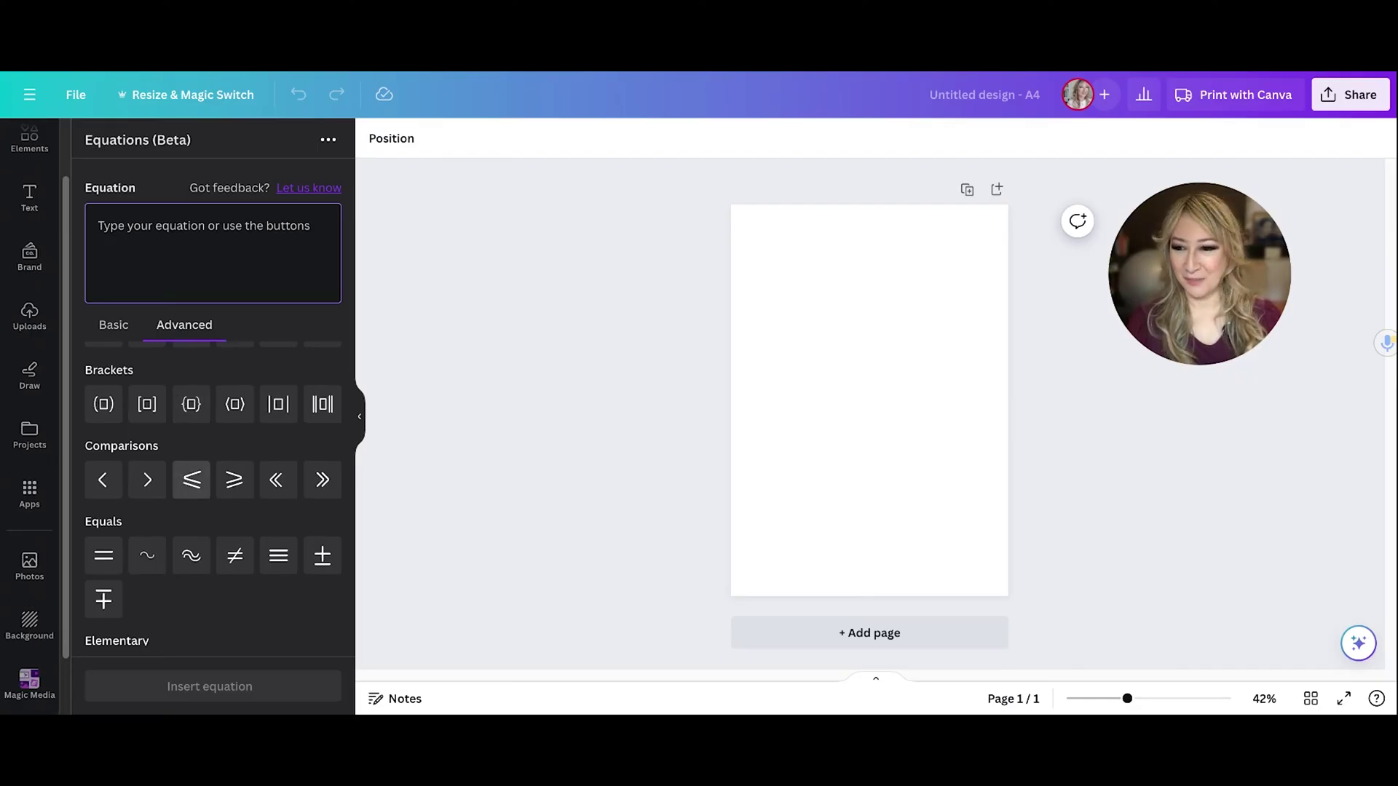
{"action": "scroll", "coordinate": [192, 480], "scroll_direction": "down", "scroll_amount": 2}
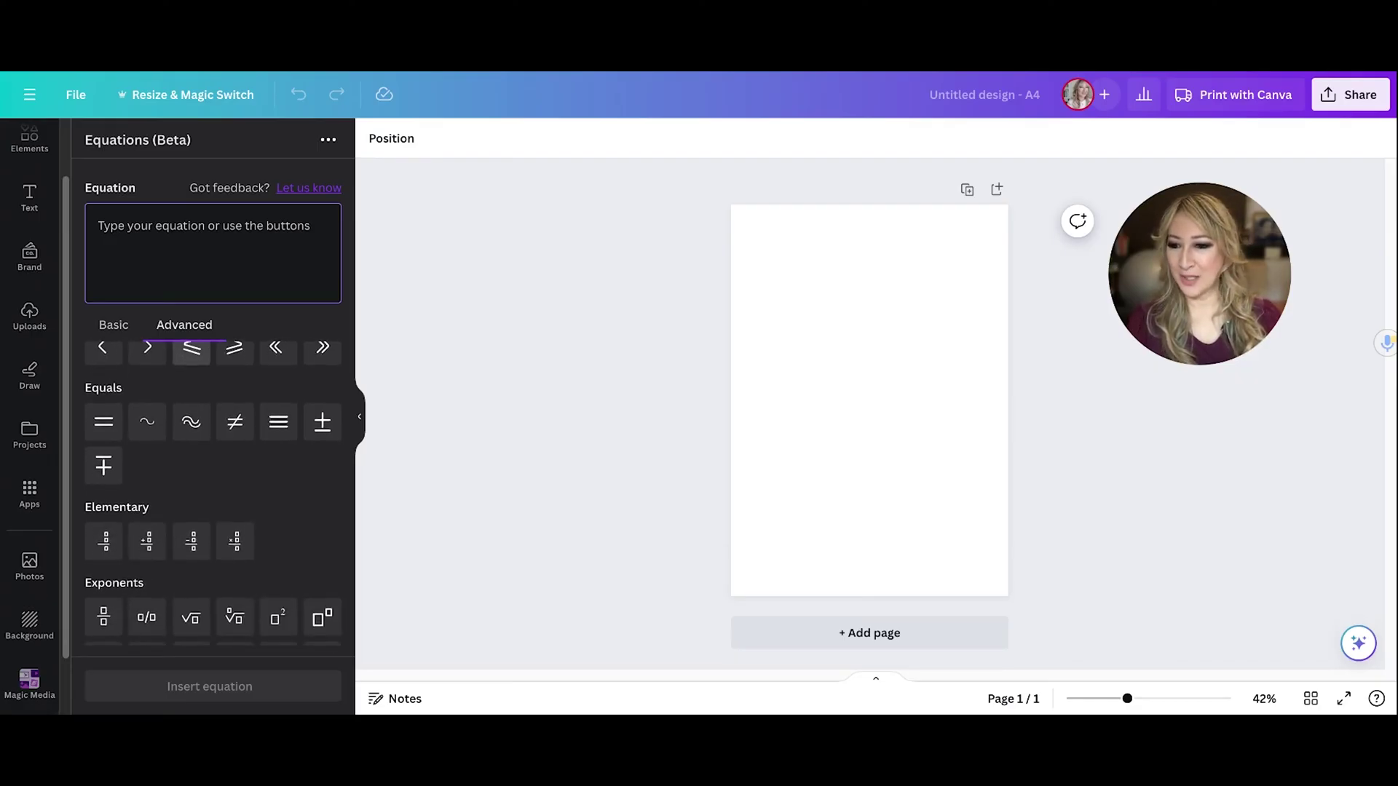
{"action": "scroll", "coordinate": [192, 480], "scroll_direction": "down", "scroll_amount": 2}
{"action": "scroll", "coordinate": [190, 480], "scroll_direction": "down", "scroll_amount": 5}
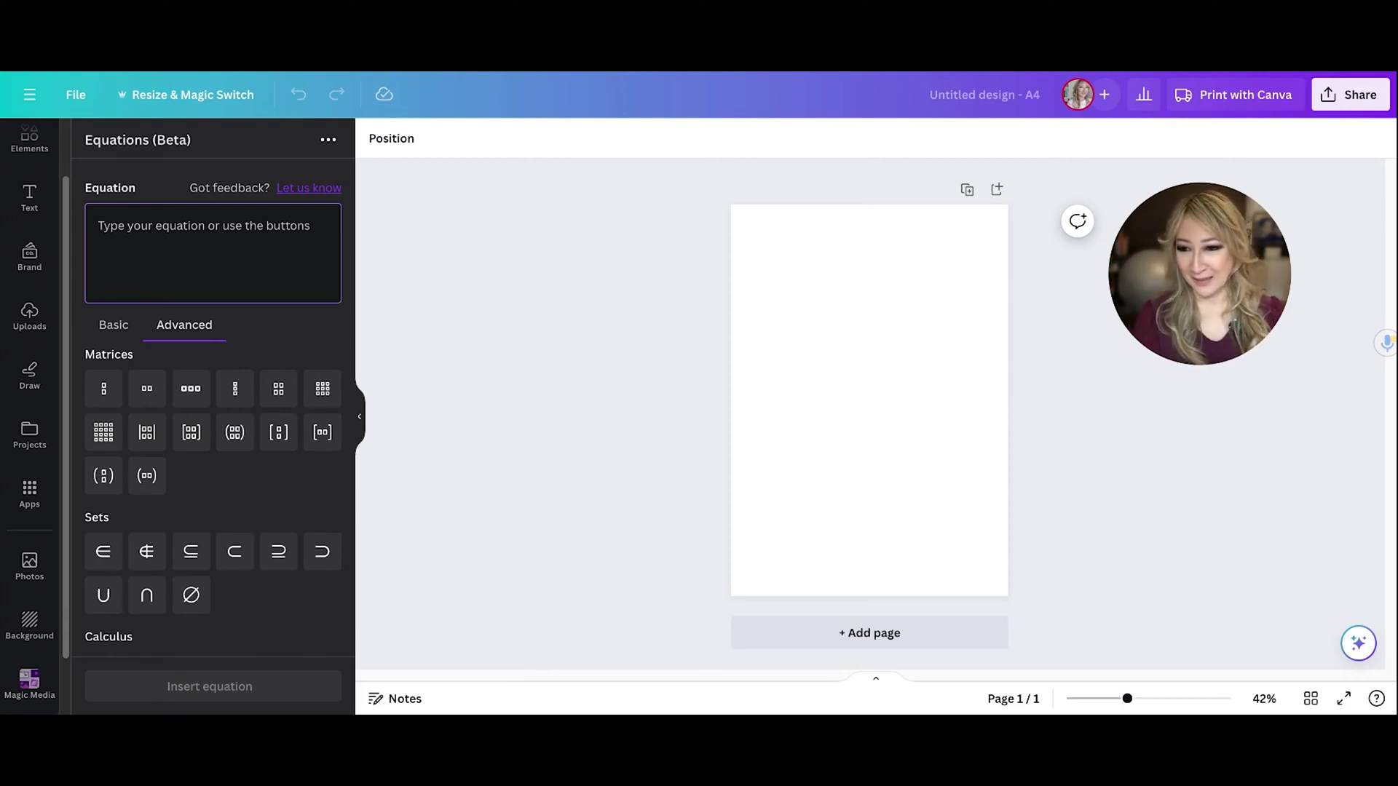
{"action": "scroll", "coordinate": [210, 523], "scroll_direction": "down", "scroll_amount": 3}
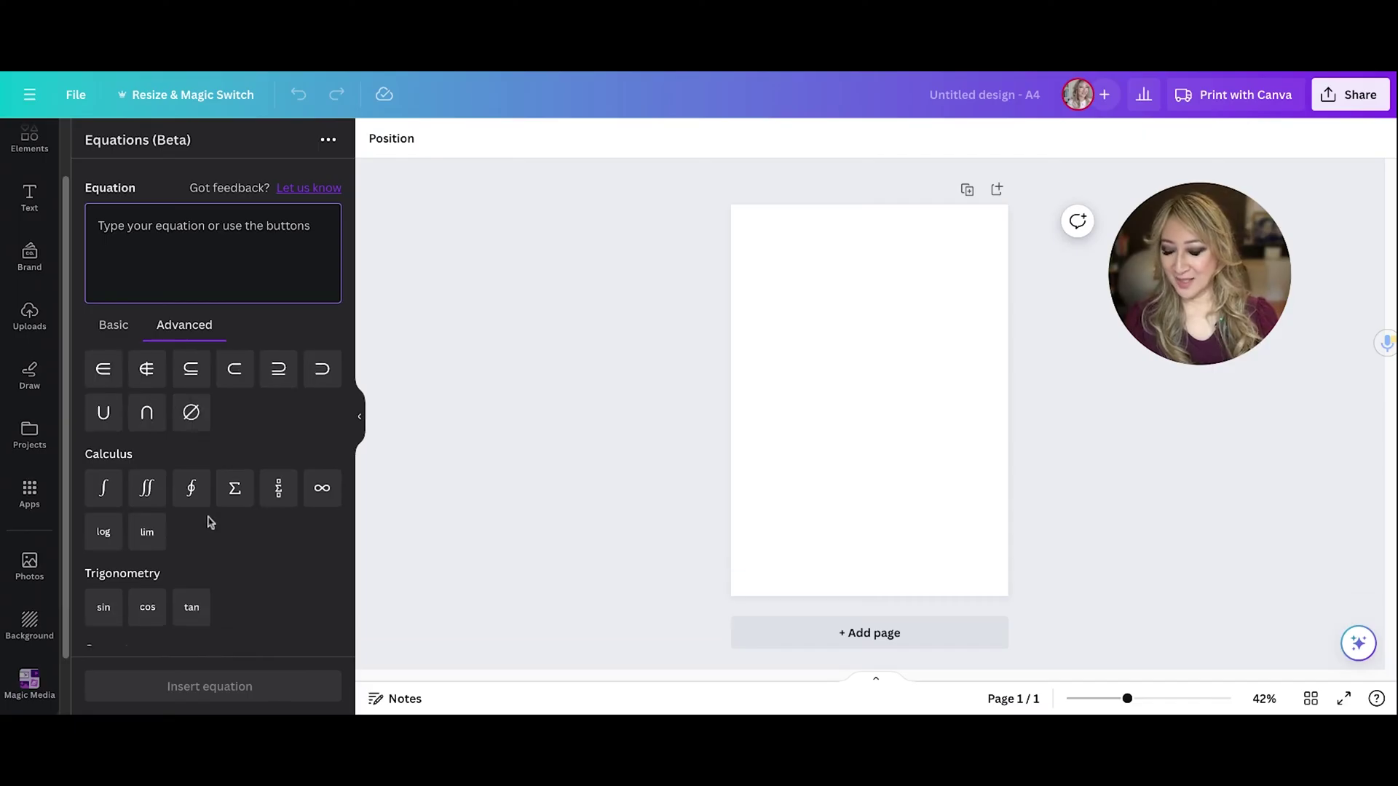
{"action": "scroll", "coordinate": [210, 522], "scroll_direction": "down", "scroll_amount": 1}
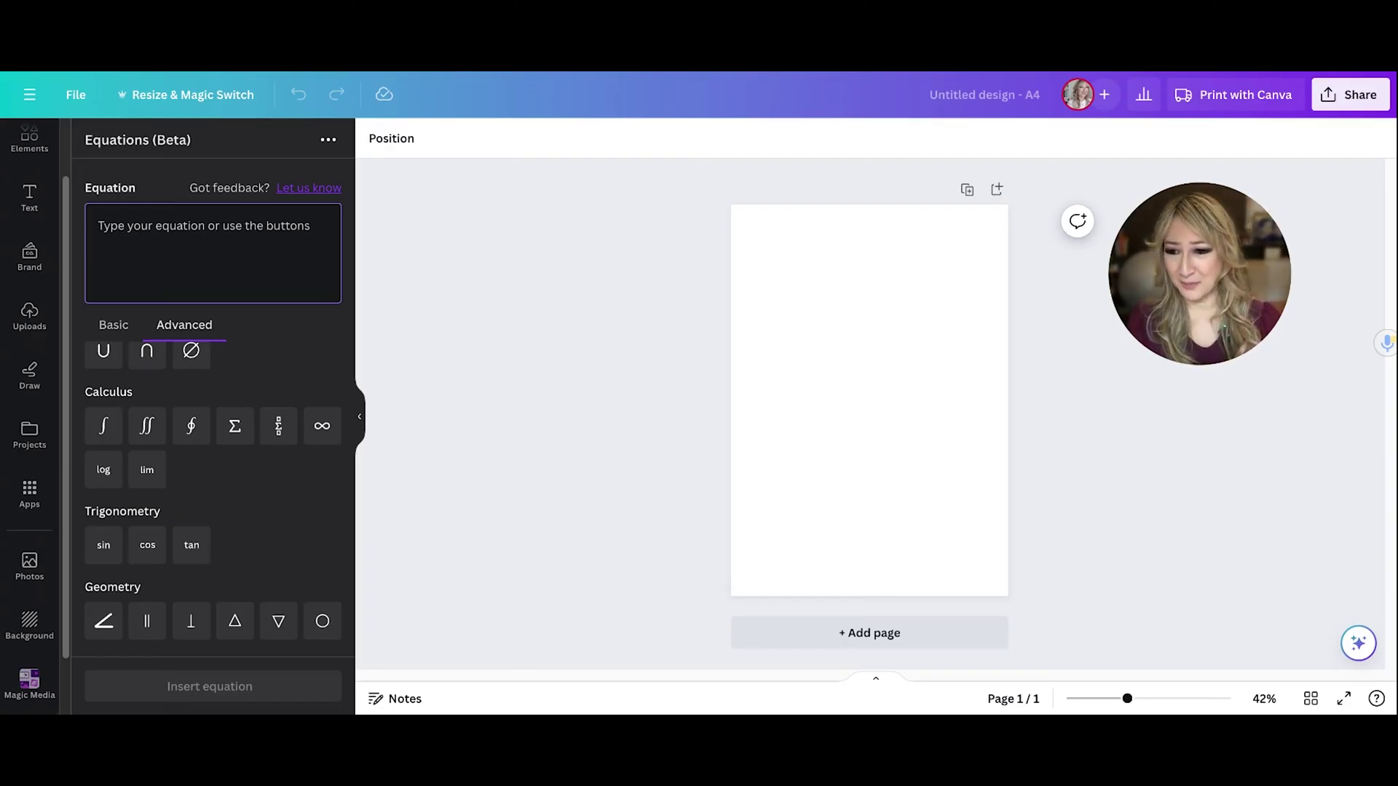
{"action": "scroll", "coordinate": [244, 553], "scroll_direction": "down", "scroll_amount": 1}
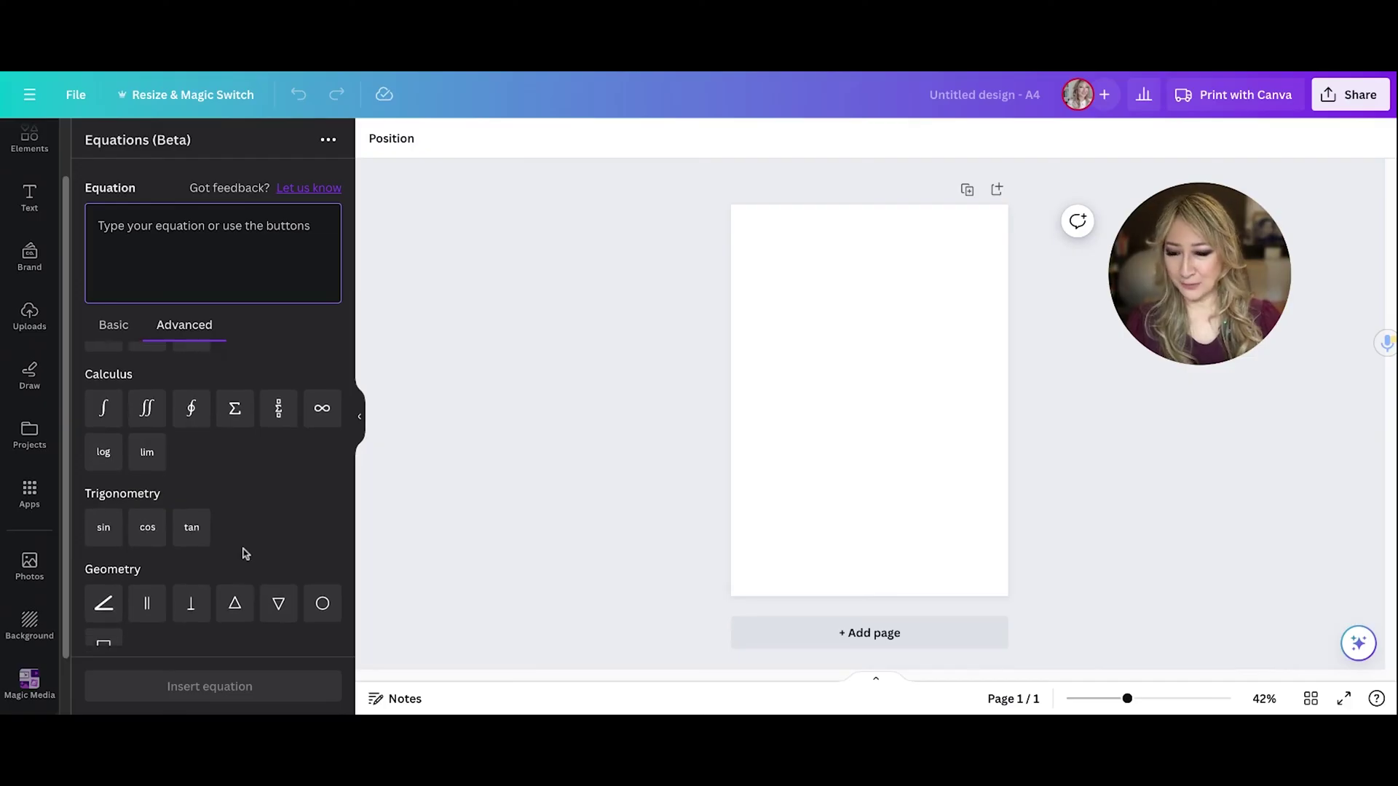
{"action": "scroll", "coordinate": [244, 551], "scroll_direction": "down", "scroll_amount": 5}
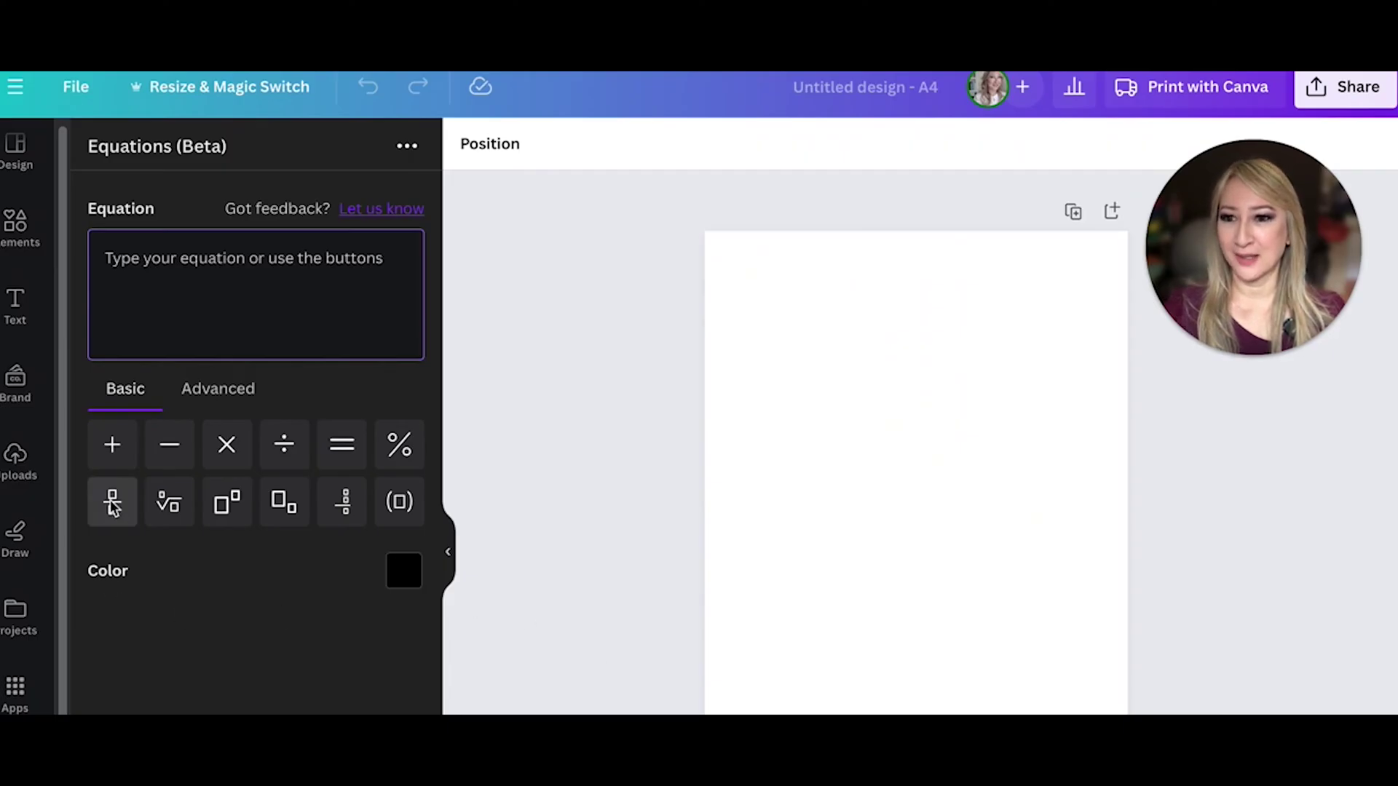
Step: Build the fraction 3/4 followed by a plus sign, removing a stray plus from the denominator
{"action": "left_click", "coordinate": [115, 504]}
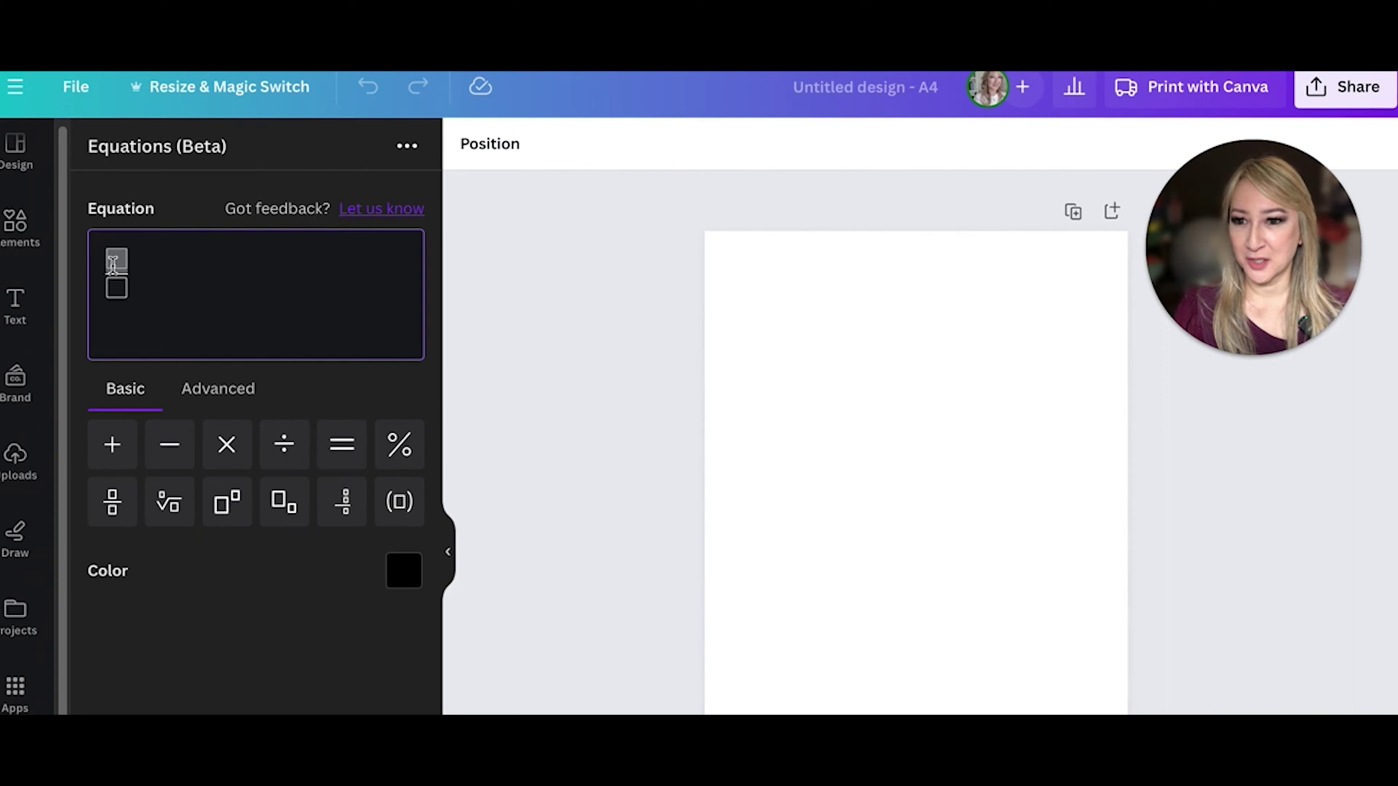
{"action": "left_click", "coordinate": [113, 263]}
{"action": "type", "text": "3"}
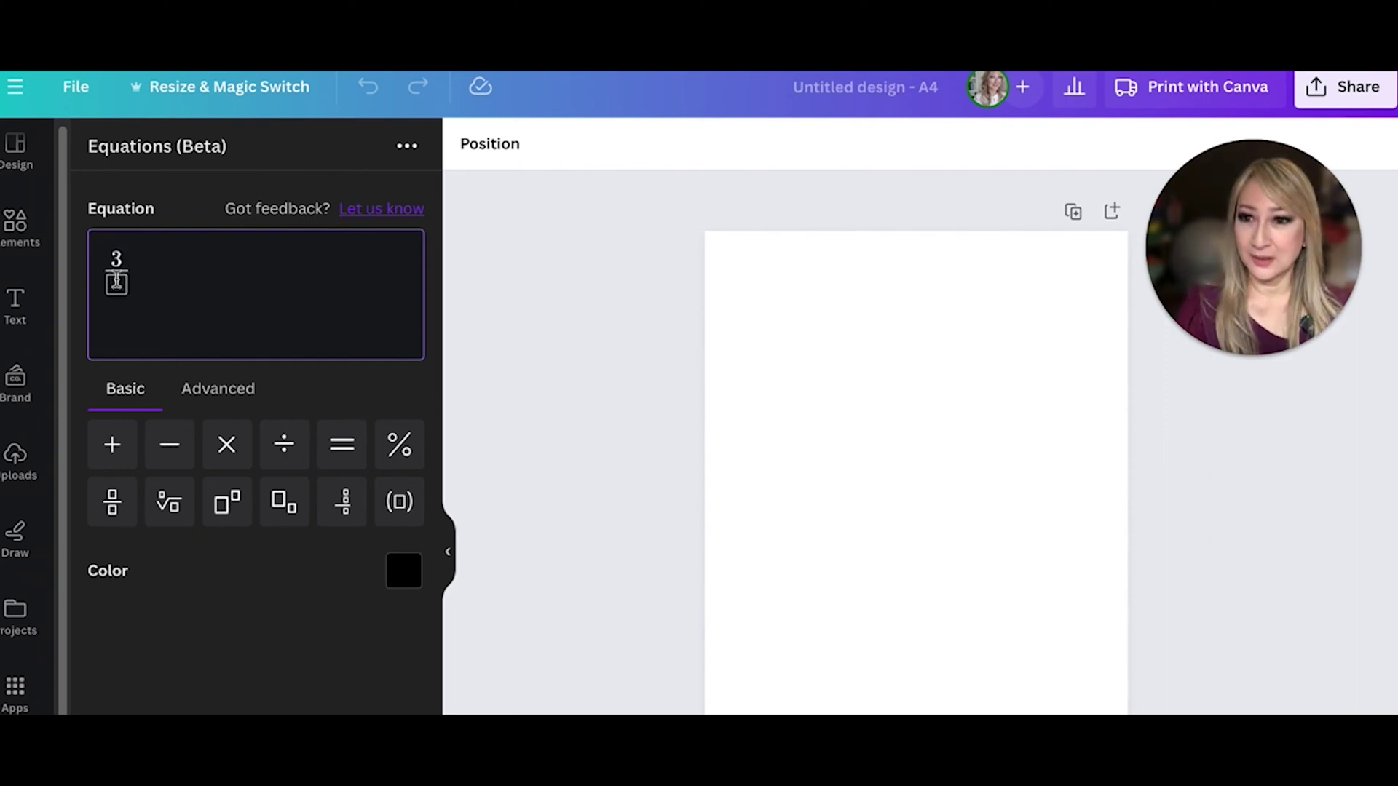
{"action": "left_click", "coordinate": [117, 283]}
{"action": "type", "text": "4"}
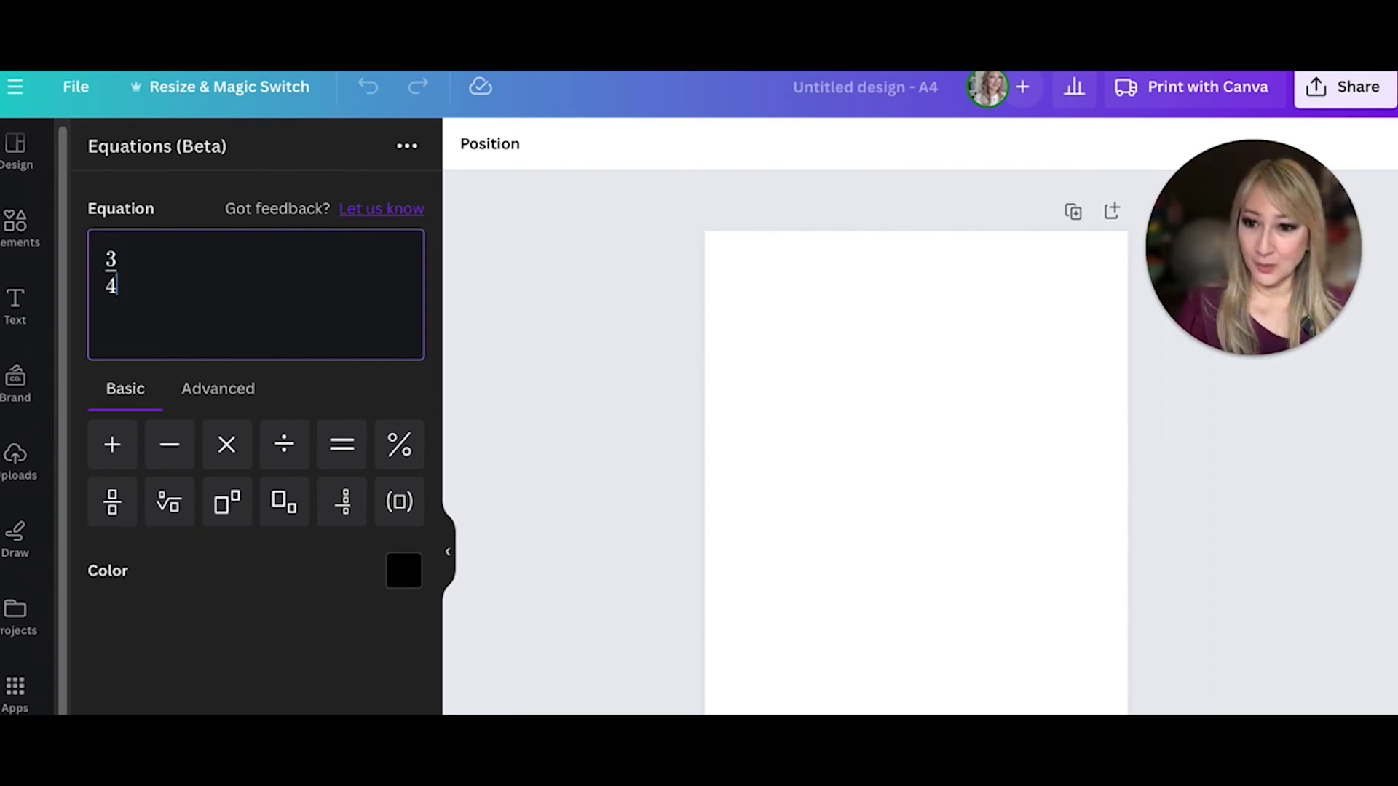
{"action": "left_click", "coordinate": [112, 444]}
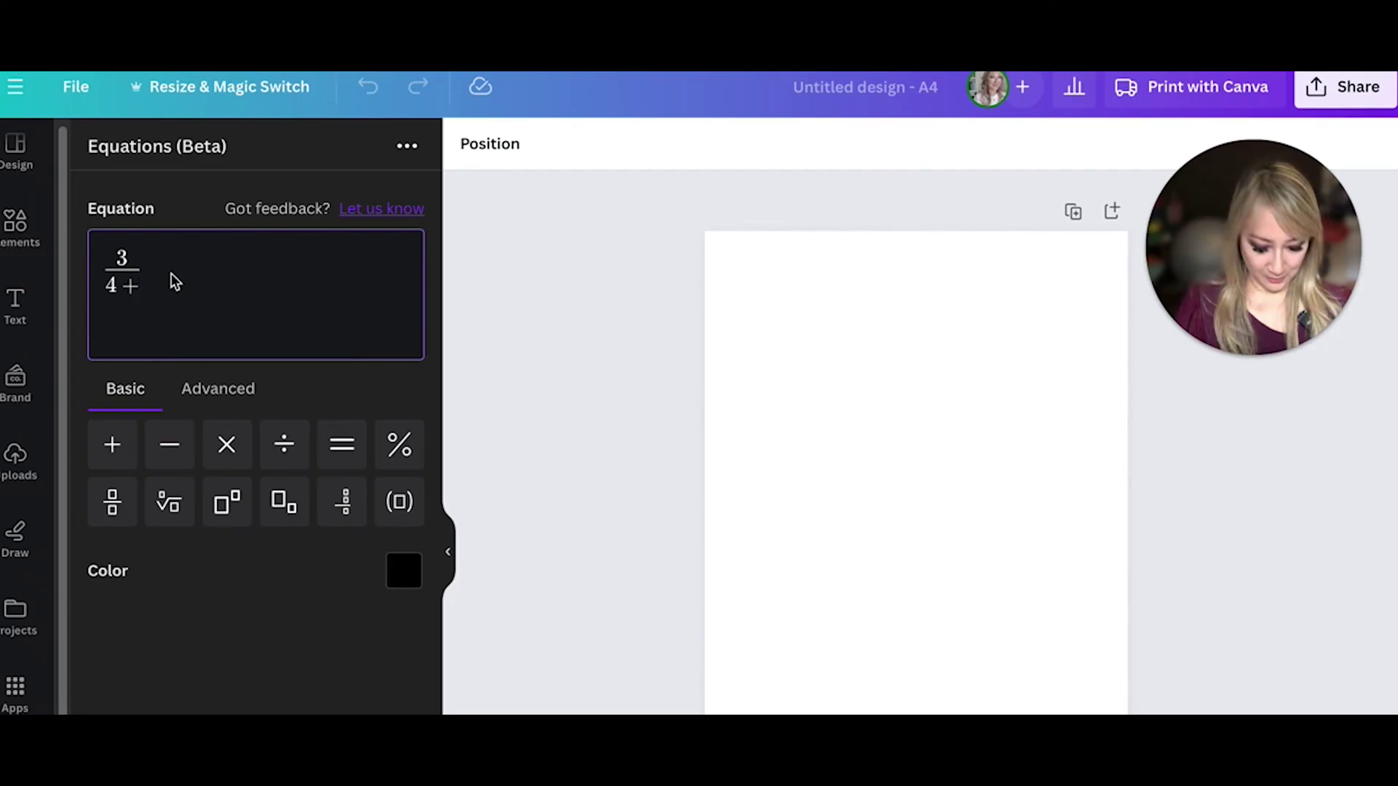
{"action": "key", "text": "BackSpace"}
{"action": "left_click", "coordinate": [132, 271]}
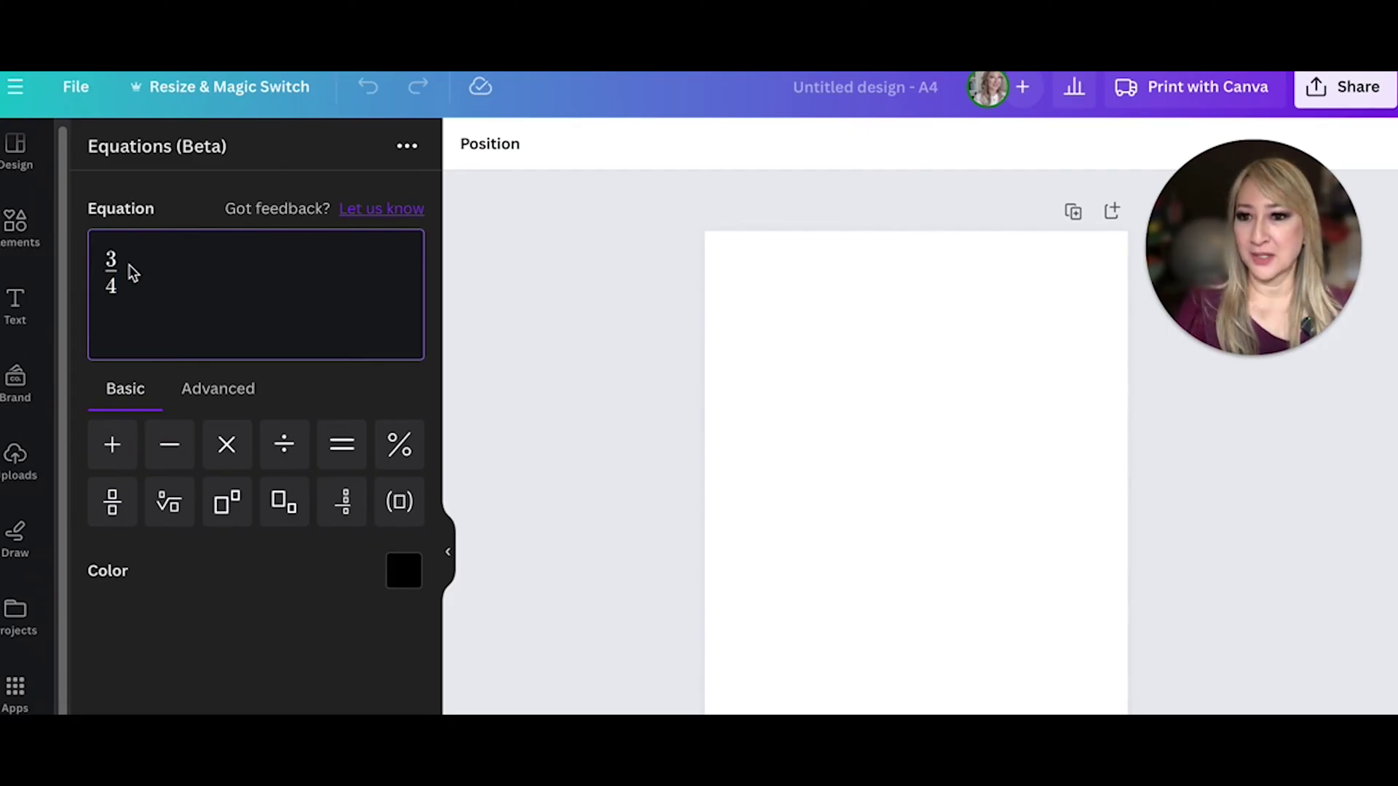
{"action": "left_click", "coordinate": [114, 446]}
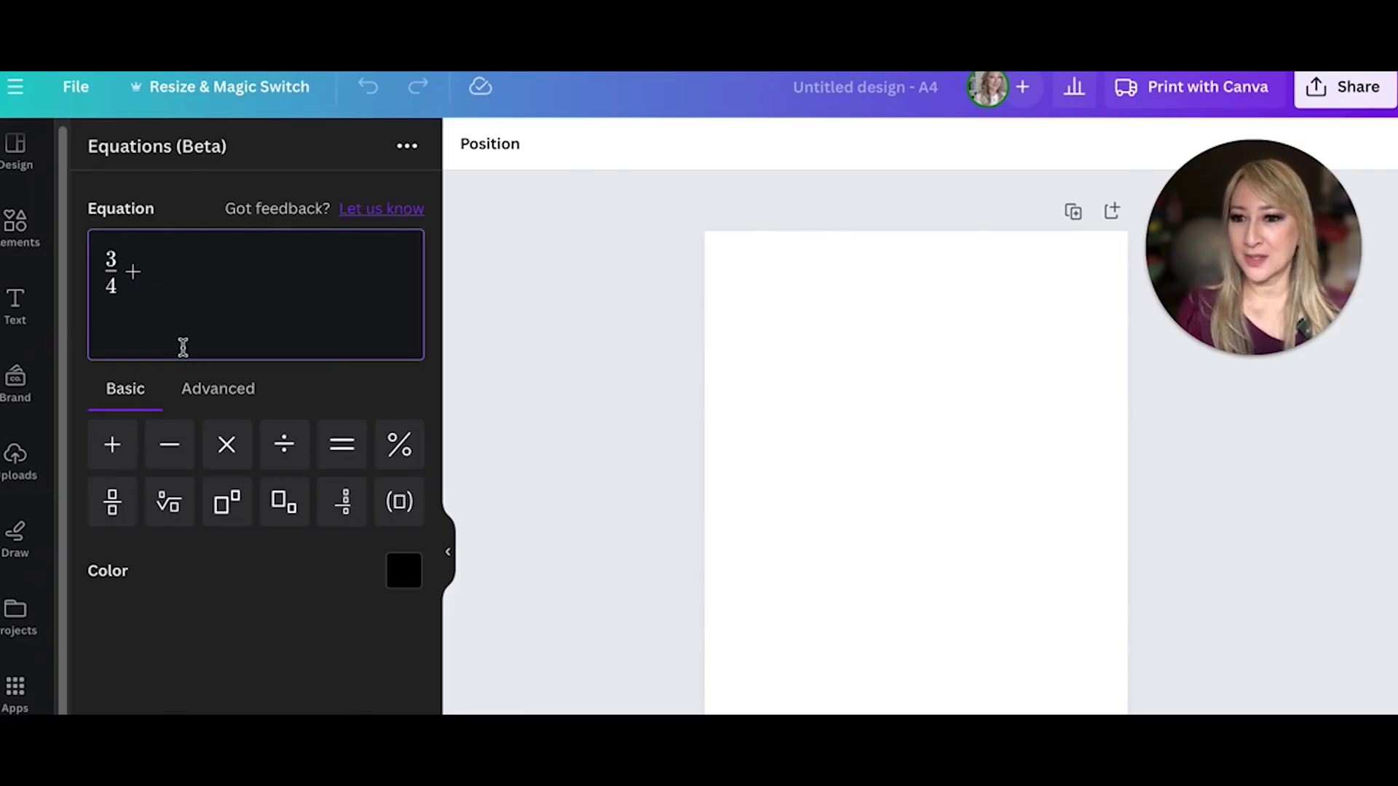
Step: Add a stacked fraction 1/3 after 3/4 +
{"action": "left_click", "coordinate": [112, 502]}
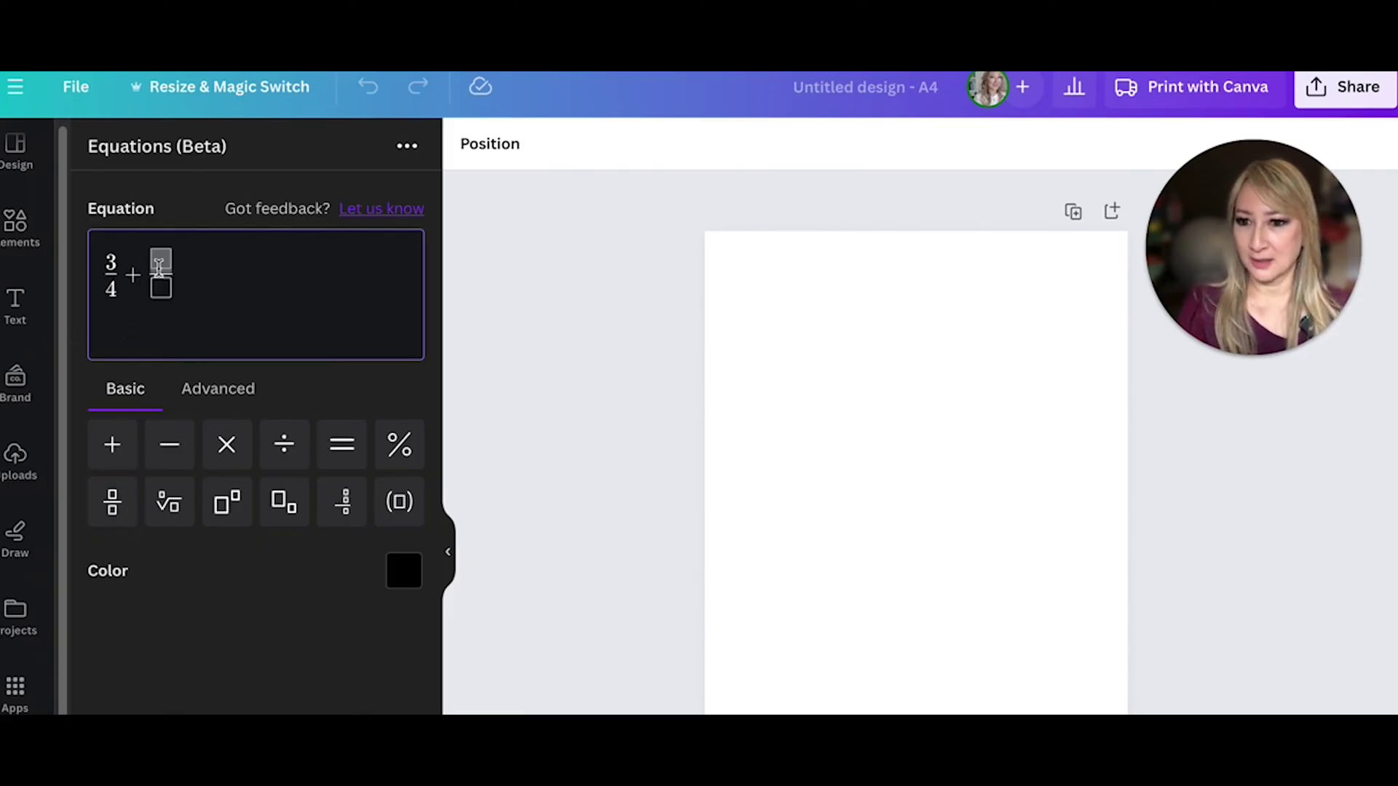
{"action": "type", "text": "1"}
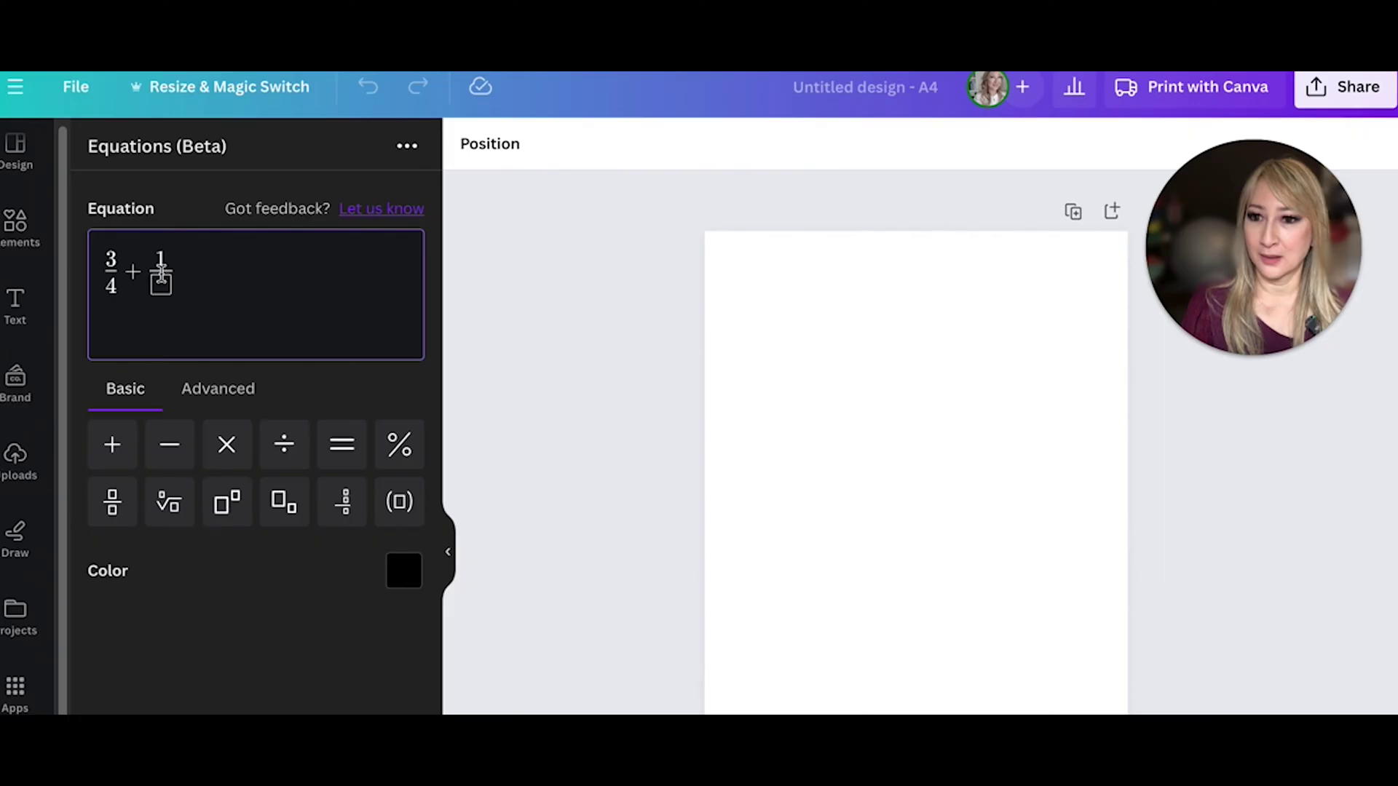
{"action": "left_click", "coordinate": [161, 284]}
{"action": "type", "text": "3"}
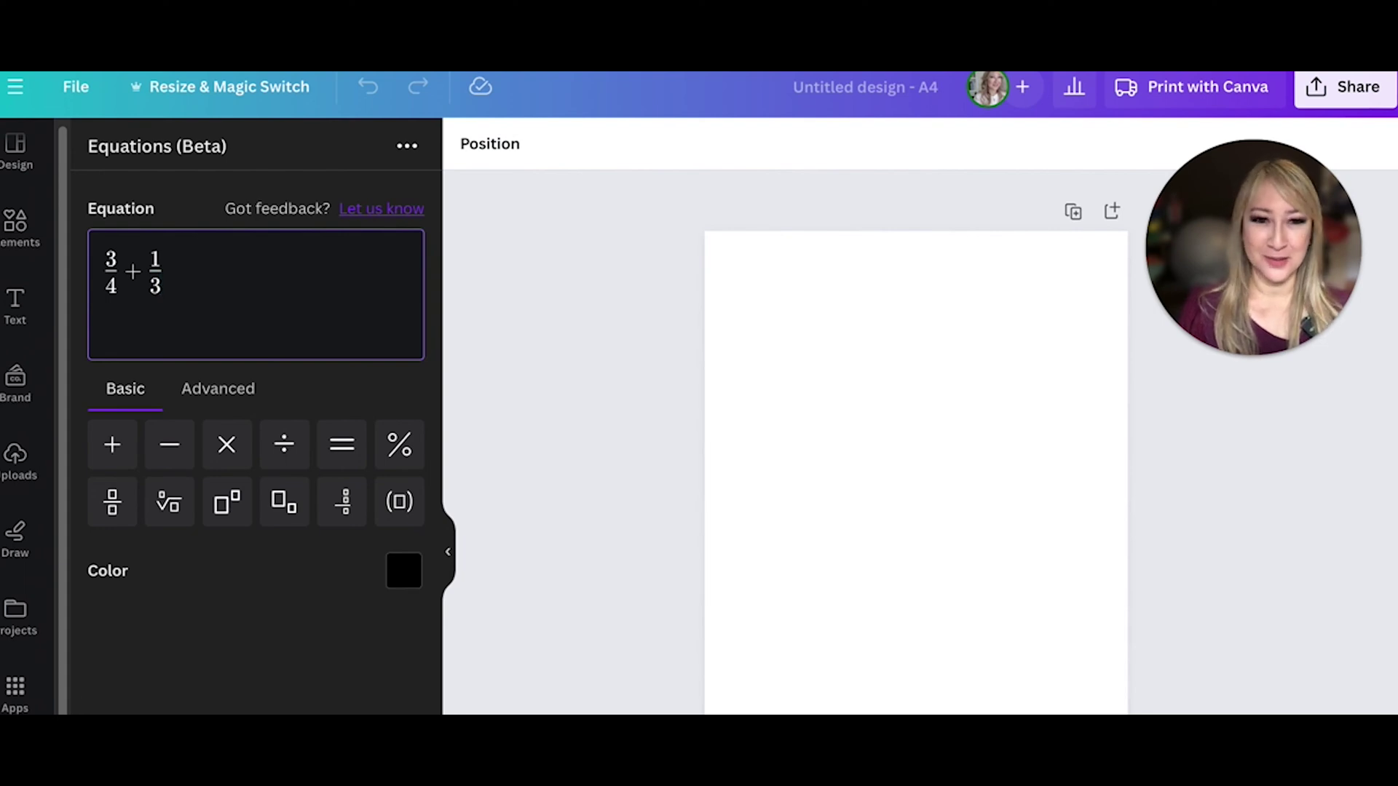
Step: Move the inserted equation toward the page's top-left and shrink it
{"action": "left_click_drag", "start_coordinate": [945, 537], "coordinate": [885, 368]}
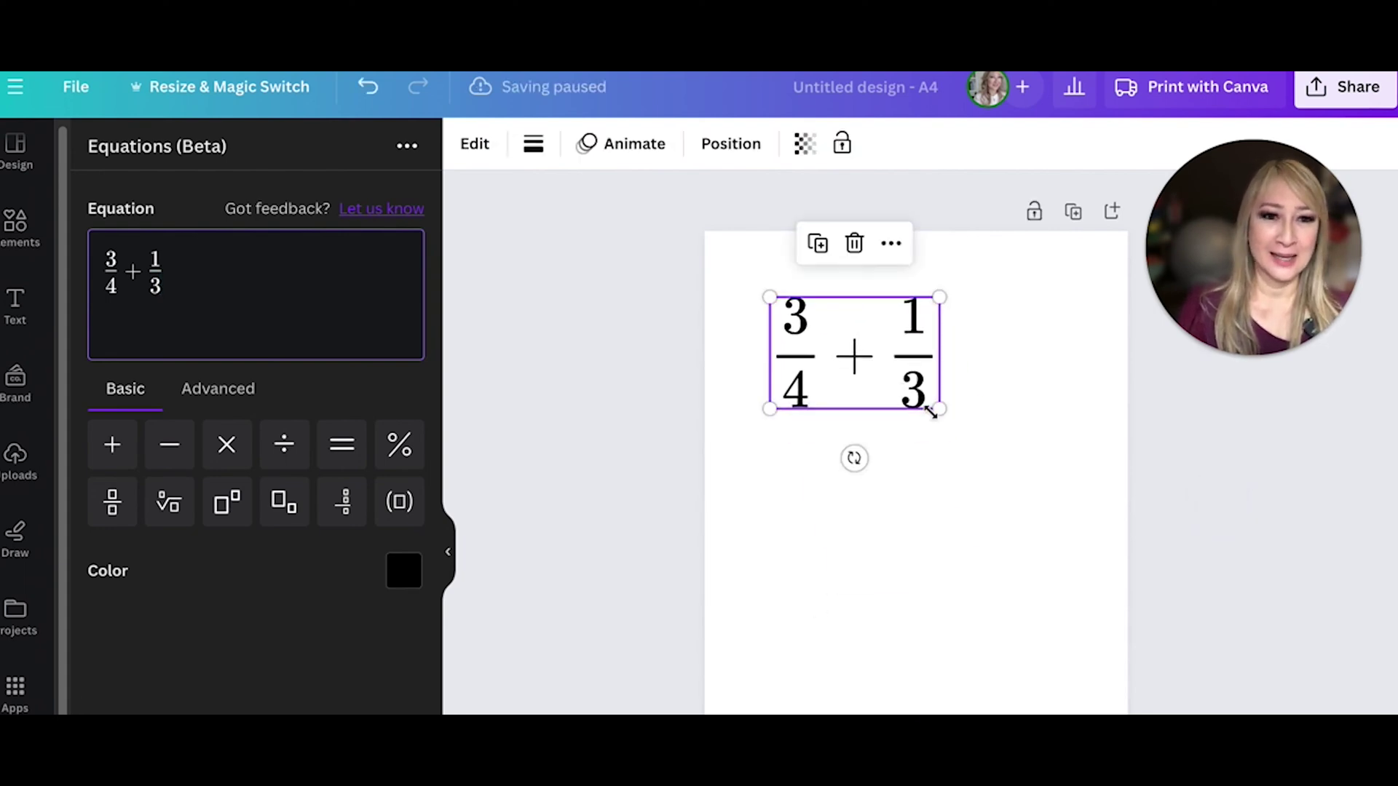
{"action": "left_click_drag", "start_coordinate": [932, 409], "coordinate": [848, 344]}
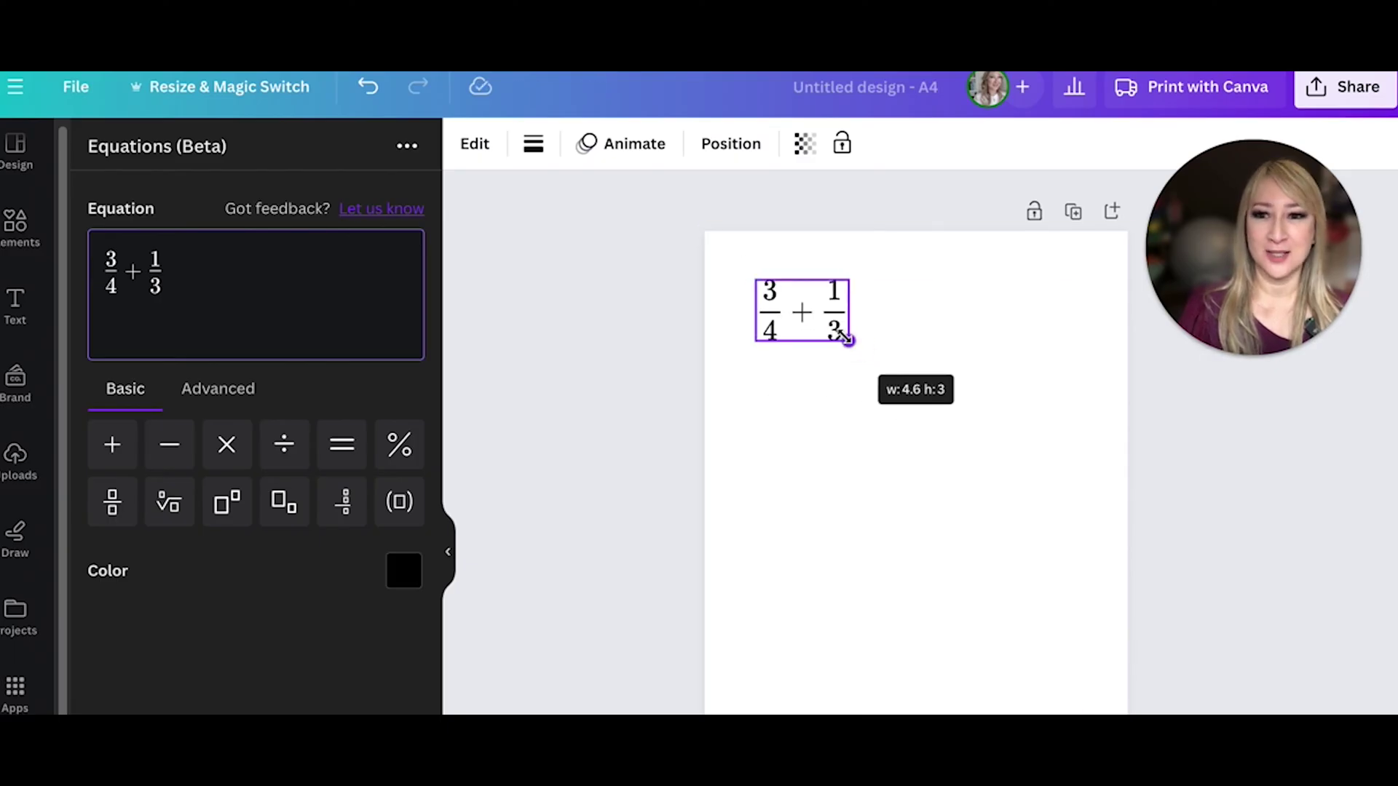
{"action": "left_click_drag", "start_coordinate": [845, 337], "coordinate": [846, 338]}
Step: Browse the Advanced symbol list, then settle the equation top-left at about 5.1 × 3.4
{"action": "left_click", "coordinate": [230, 394]}
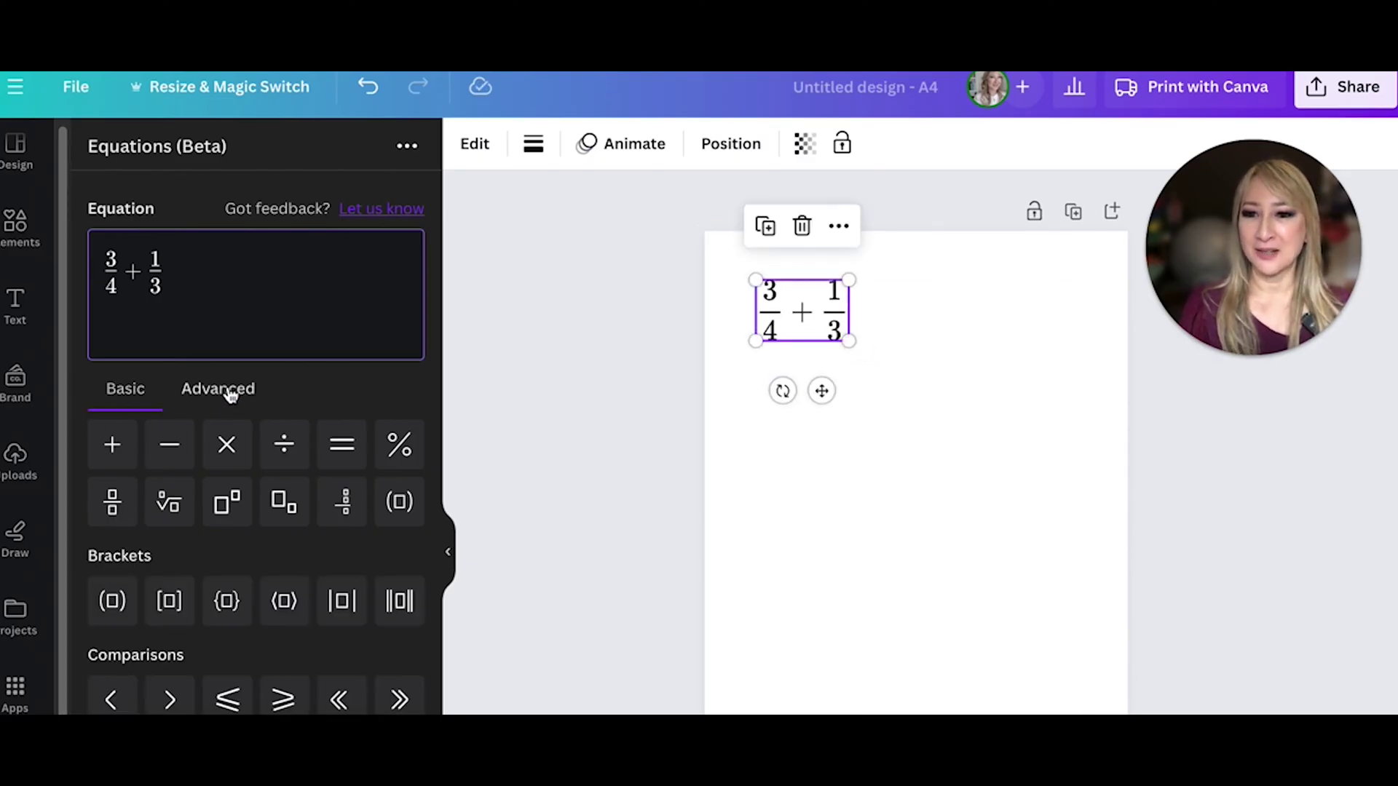
{"action": "scroll", "coordinate": [229, 635], "scroll_direction": "down", "scroll_amount": 2}
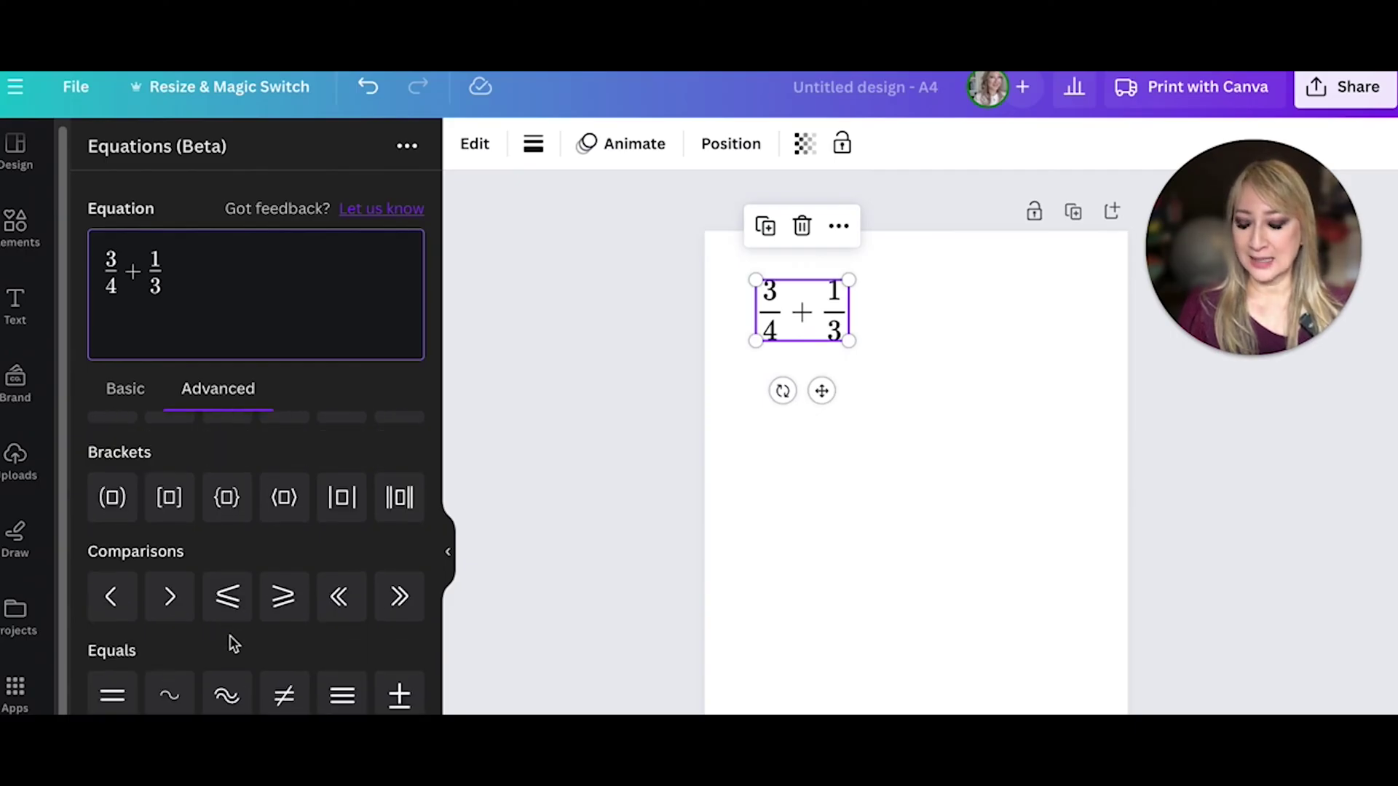
{"action": "scroll", "coordinate": [230, 635], "scroll_direction": "down", "scroll_amount": 5}
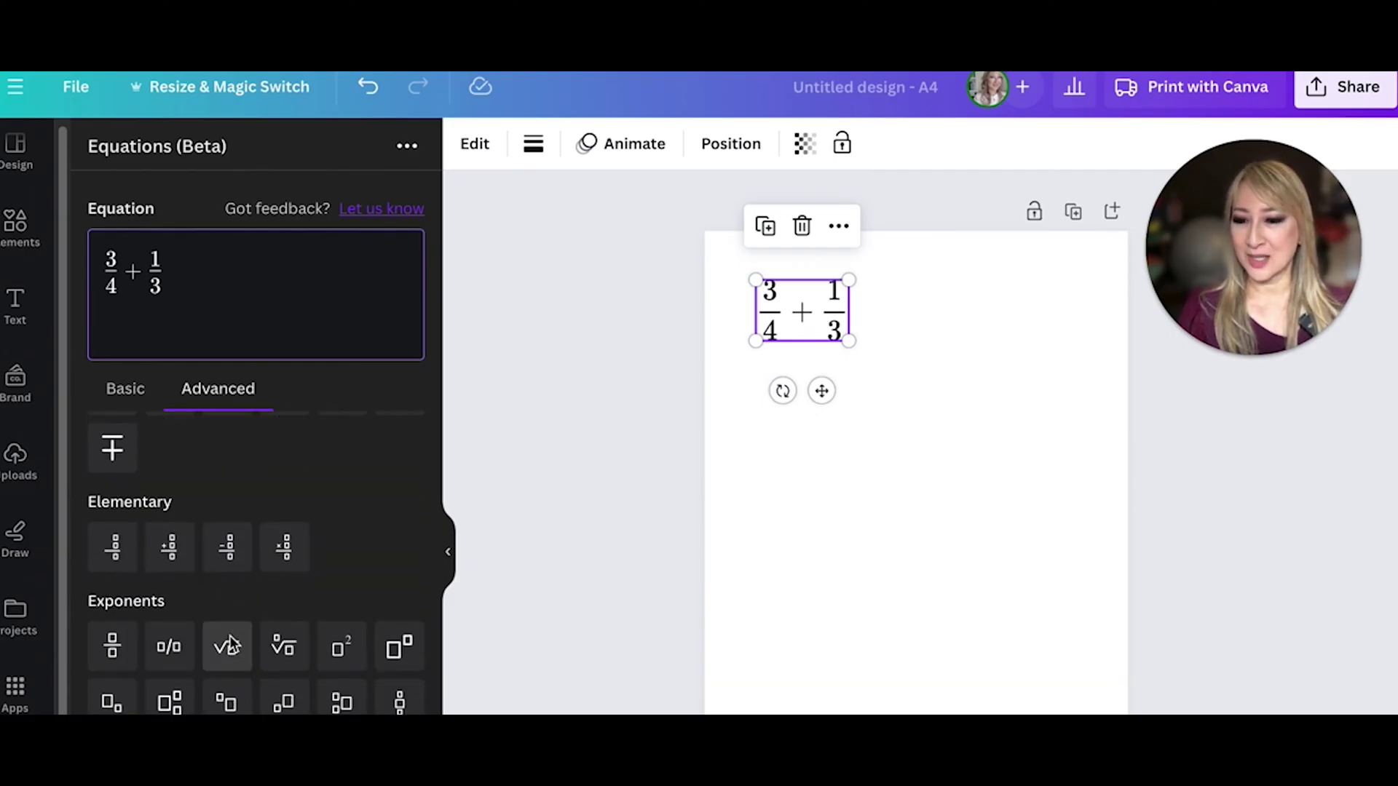
{"action": "scroll", "coordinate": [232, 640], "scroll_direction": "down", "scroll_amount": 1}
{"action": "scroll", "coordinate": [230, 636], "scroll_direction": "down", "scroll_amount": 3}
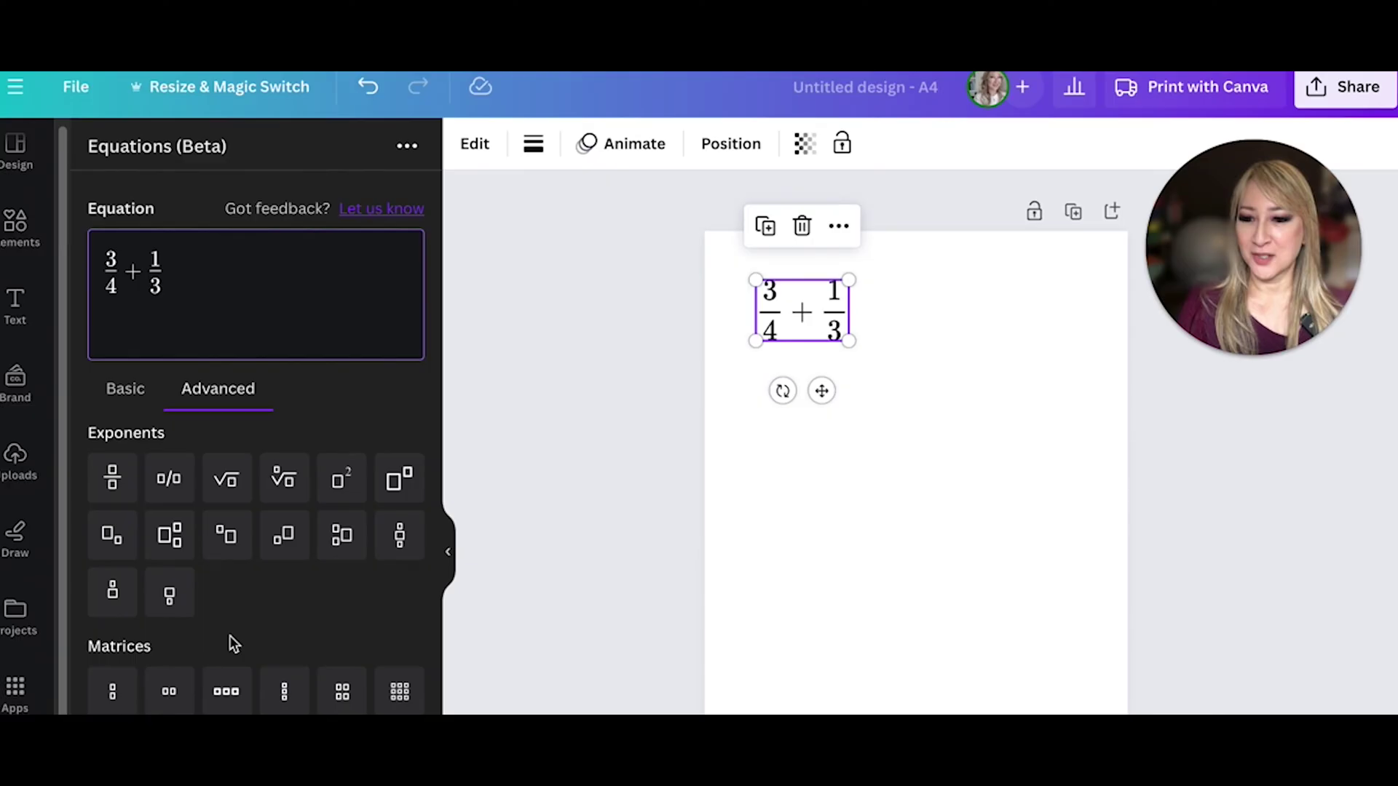
{"action": "scroll", "coordinate": [230, 635], "scroll_direction": "down", "scroll_amount": 1}
{"action": "scroll", "coordinate": [229, 635], "scroll_direction": "down", "scroll_amount": 4}
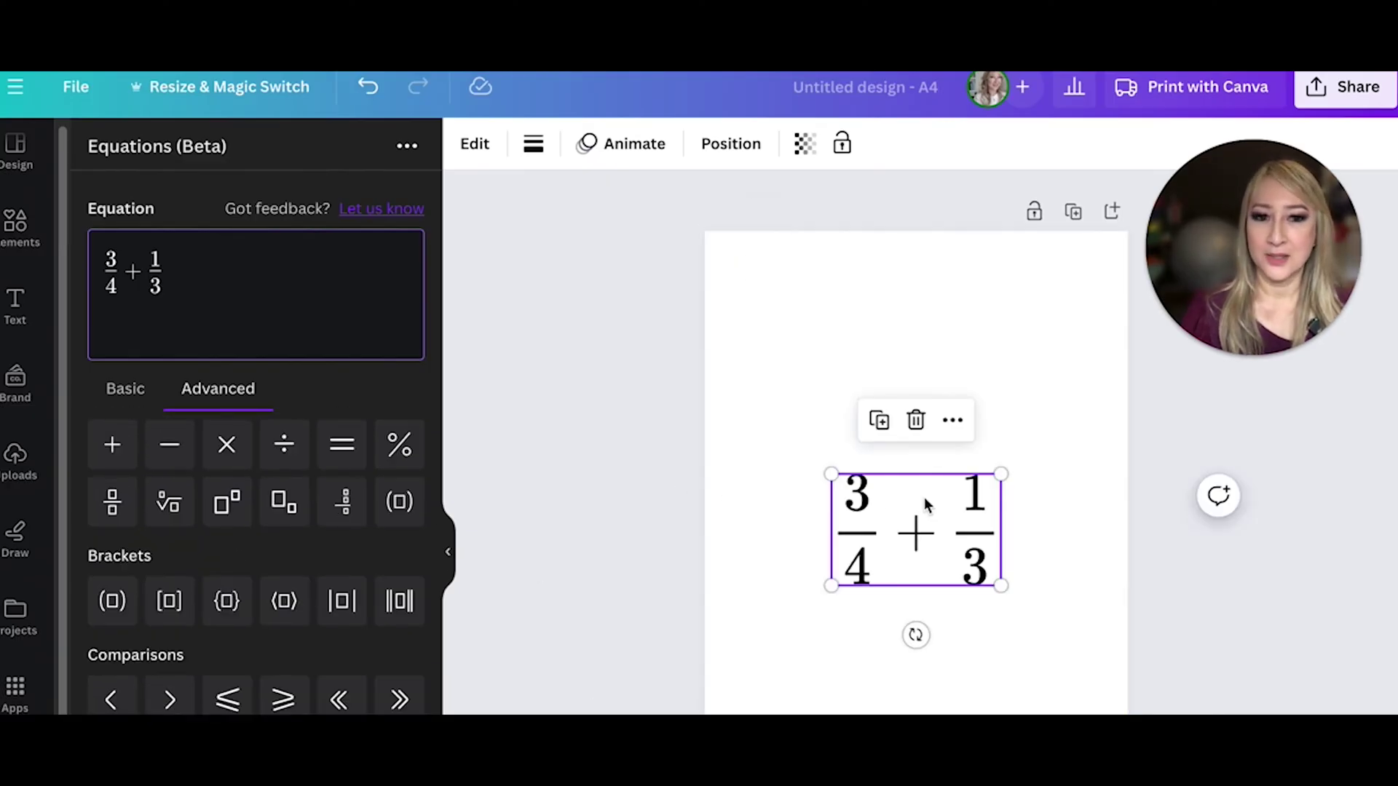
{"action": "left_click_drag", "start_coordinate": [924, 502], "coordinate": [861, 311]}
{"action": "left_click_drag", "start_coordinate": [936, 396], "coordinate": [871, 320]}
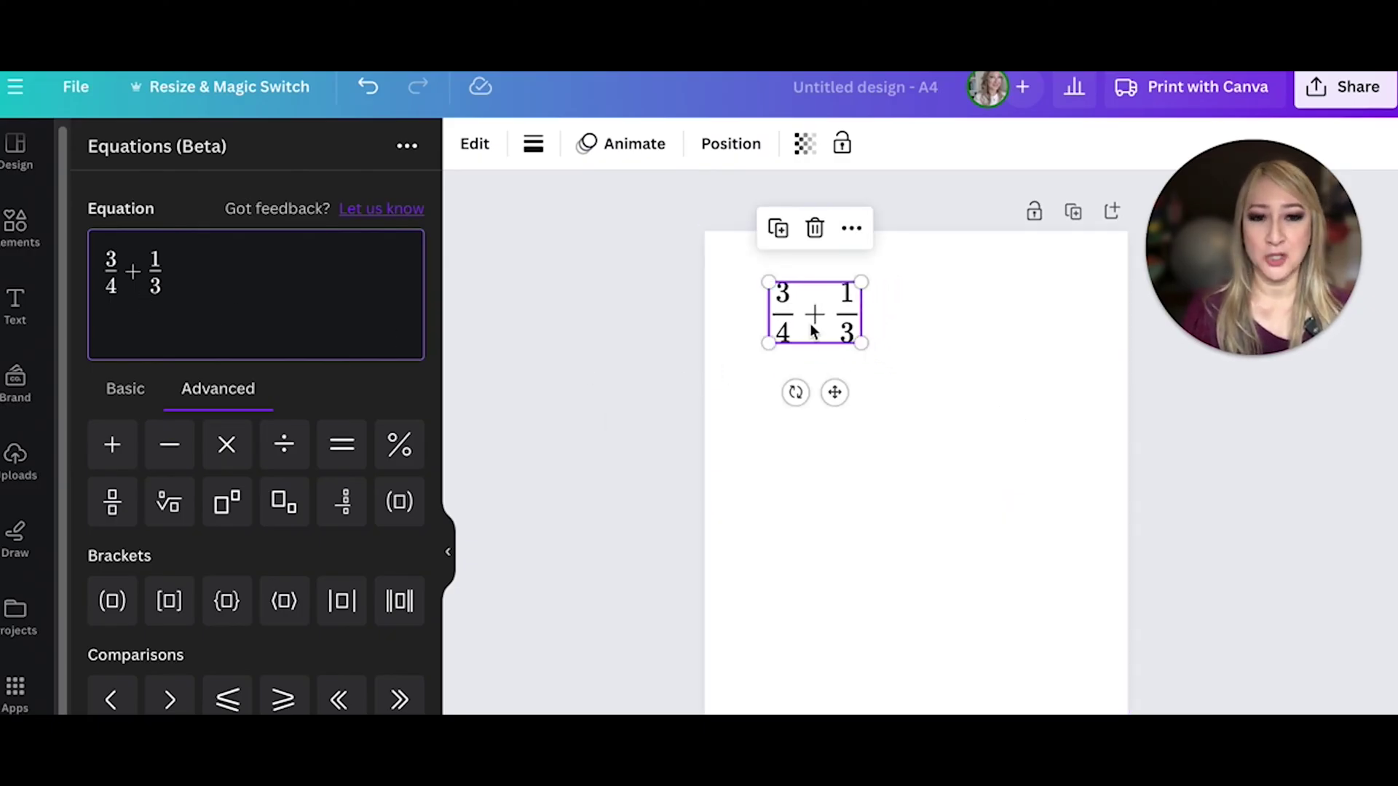
Step: Copy the 3/4 + 1/3 equation and paste the duplicate below the original
{"action": "right_click", "coordinate": [809, 324]}
{"action": "left_click", "coordinate": [874, 352]}
{"action": "left_click", "coordinate": [805, 573]}
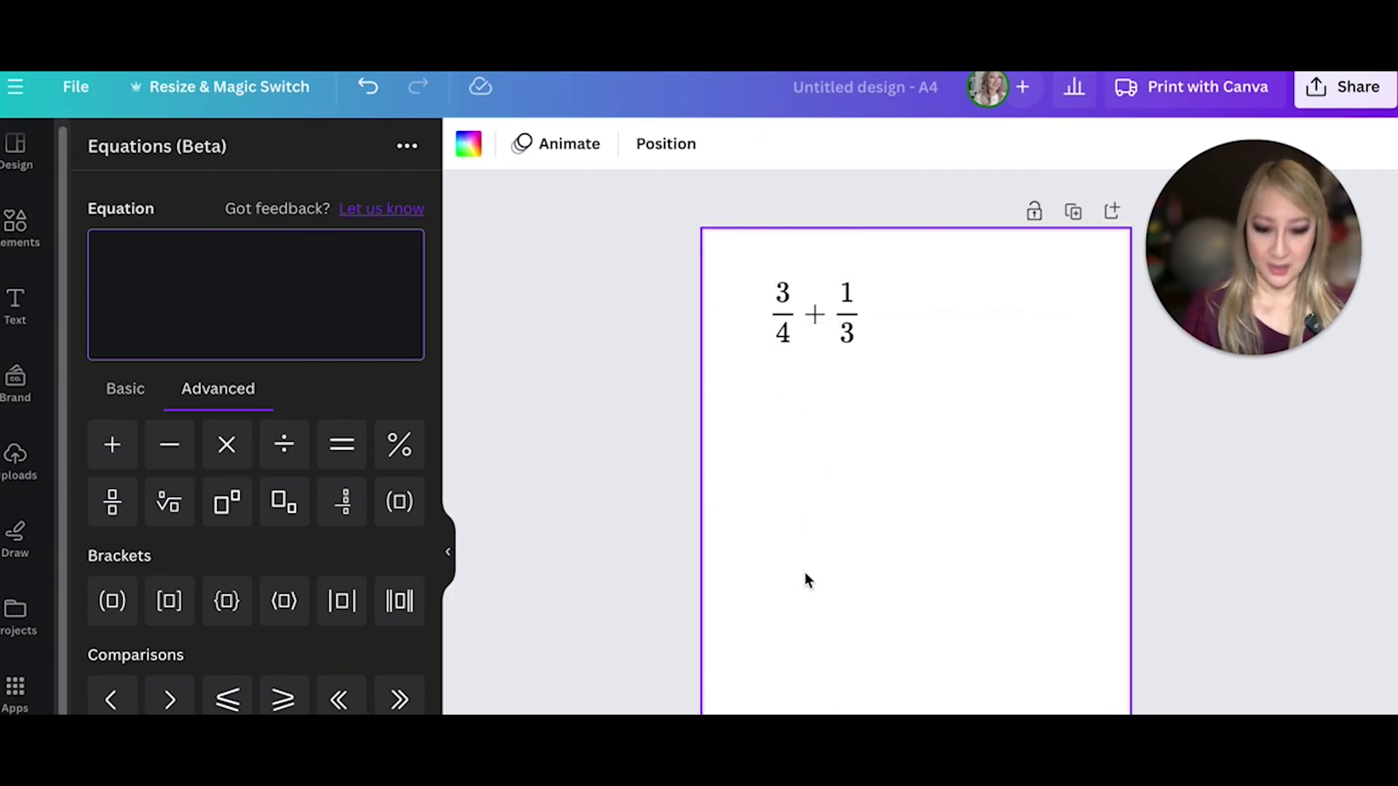
{"action": "key", "text": "ctrl+v"}
{"action": "left_click_drag", "start_coordinate": [850, 324], "coordinate": [843, 442]}
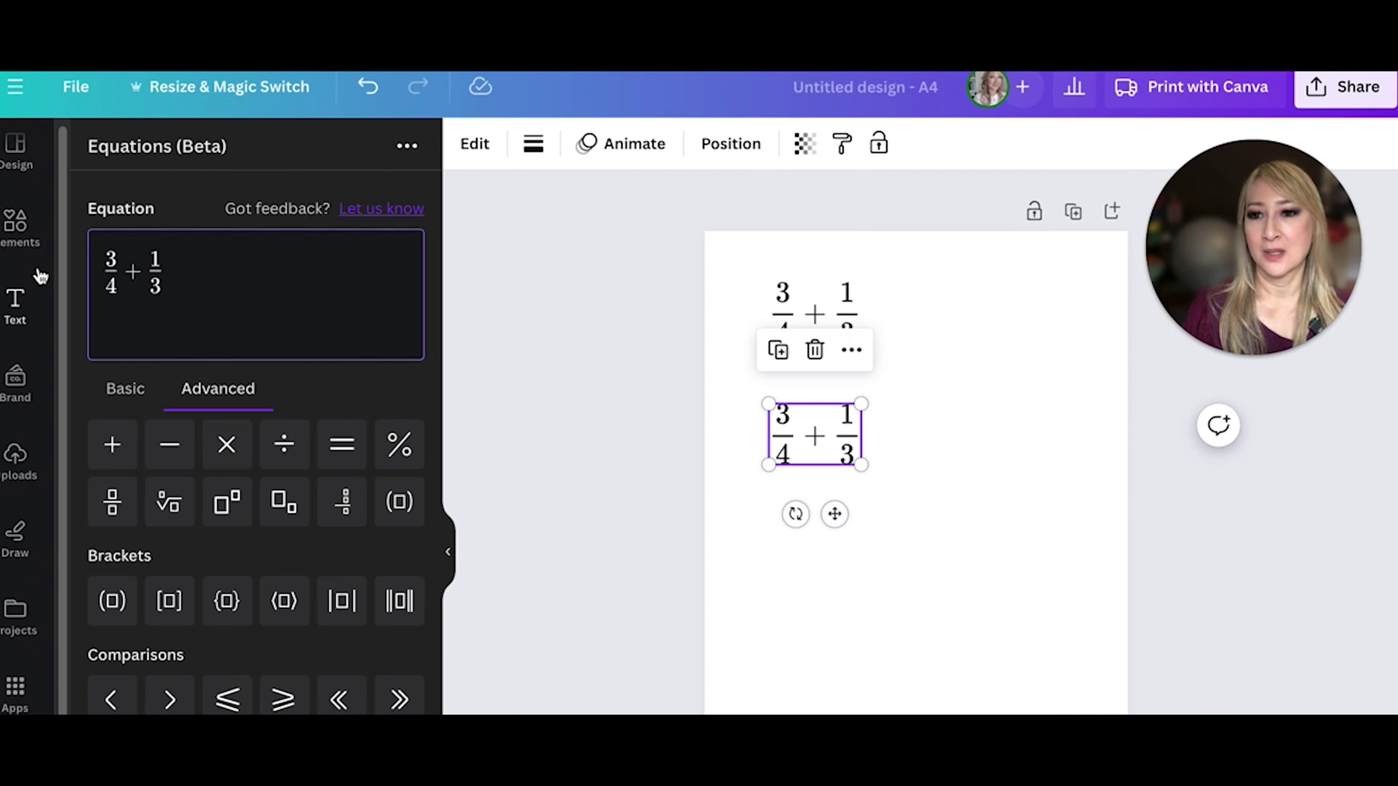
Step: Replace the copy's expression with π = c/d, using a stacked c/d fraction
{"action": "left_click_drag", "start_coordinate": [165, 280], "coordinate": [98, 262]}
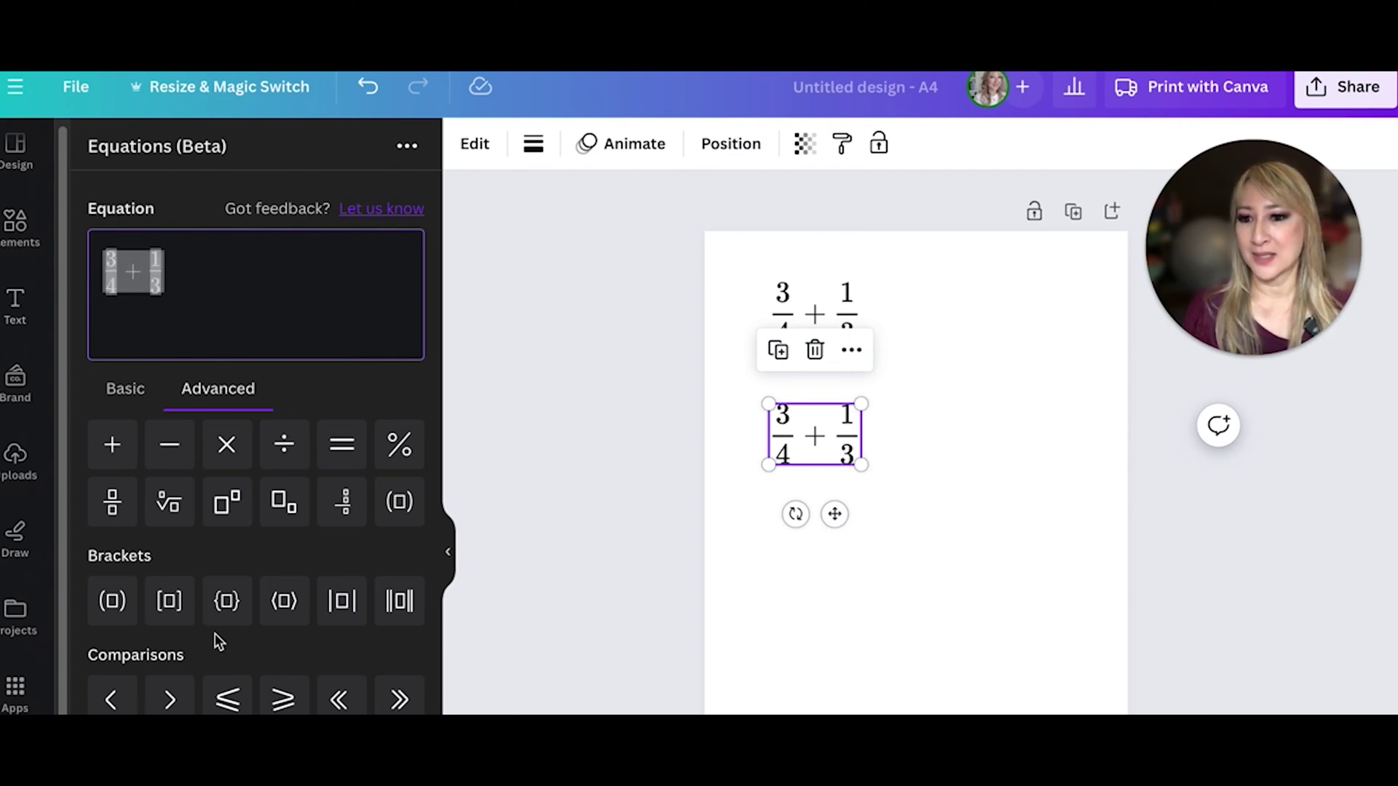
{"action": "scroll", "coordinate": [216, 633], "scroll_direction": "down", "scroll_amount": 10}
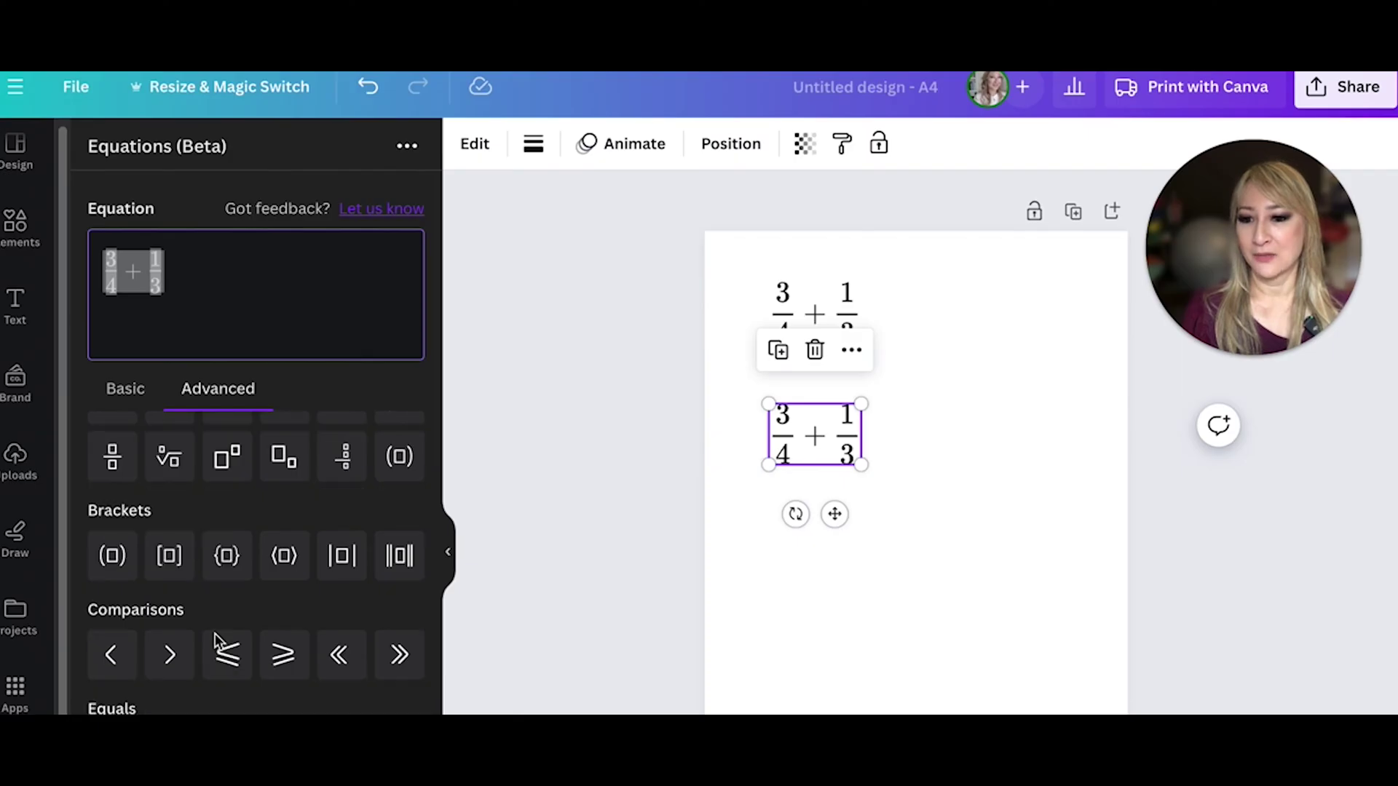
{"action": "scroll", "coordinate": [216, 632], "scroll_direction": "down", "scroll_amount": 5}
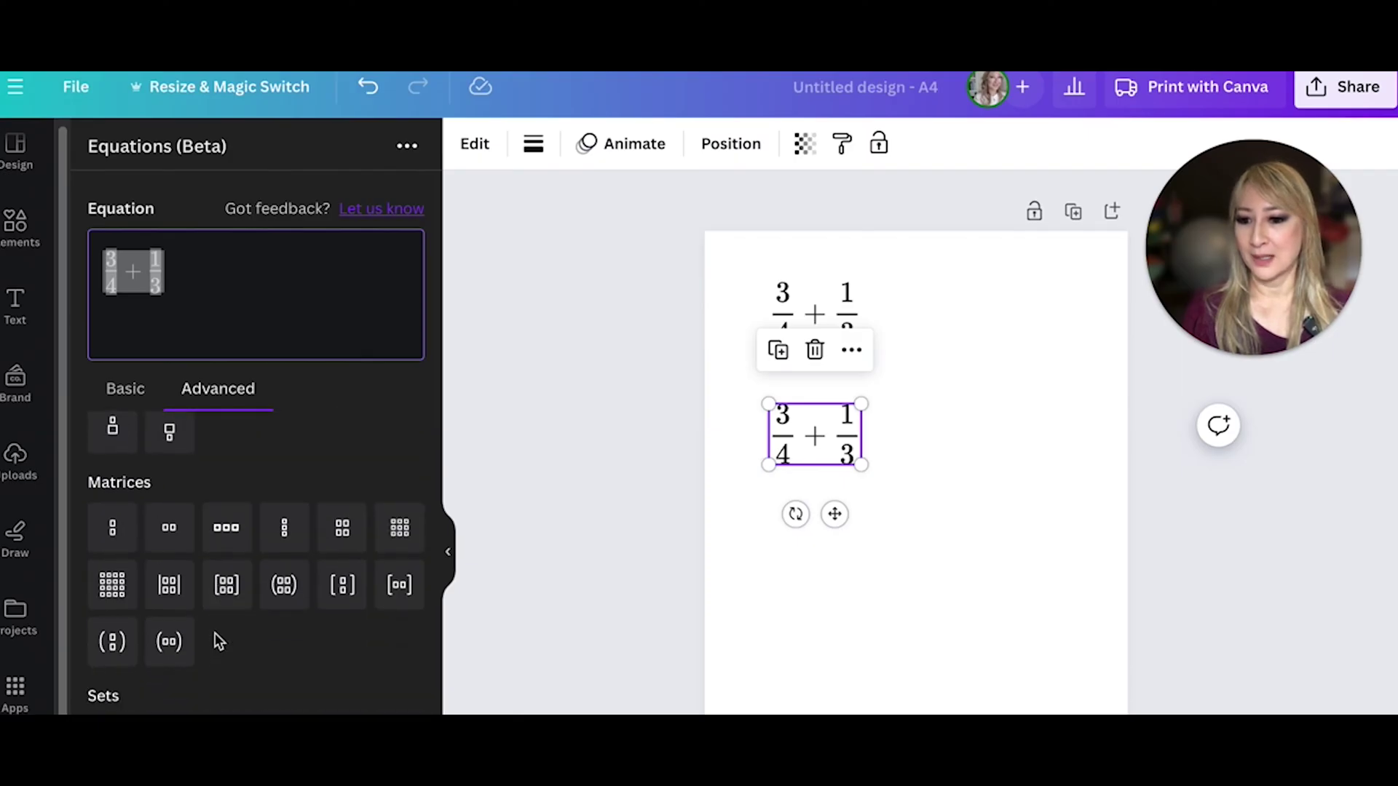
{"action": "scroll", "coordinate": [215, 632], "scroll_direction": "down", "scroll_amount": 3}
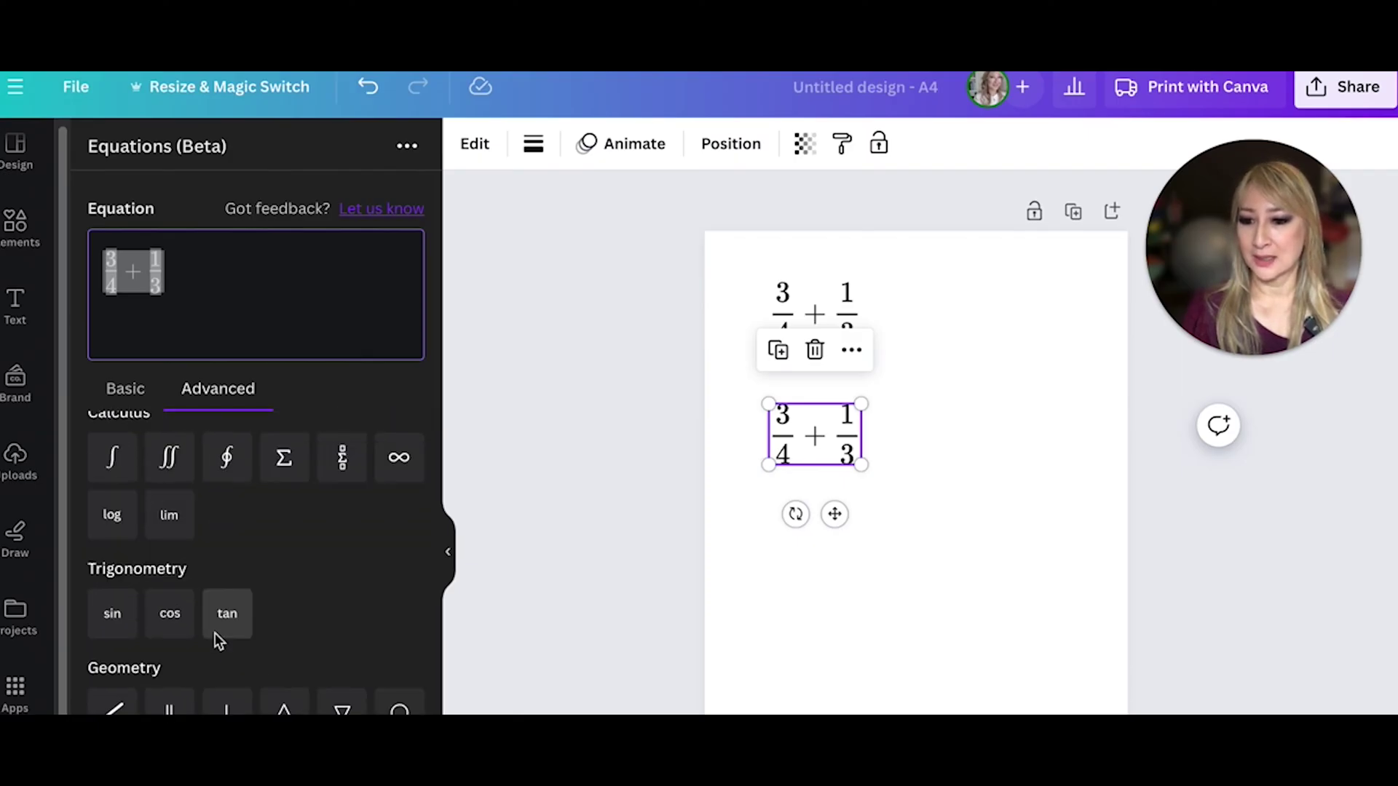
{"action": "type", "text": "pi"}
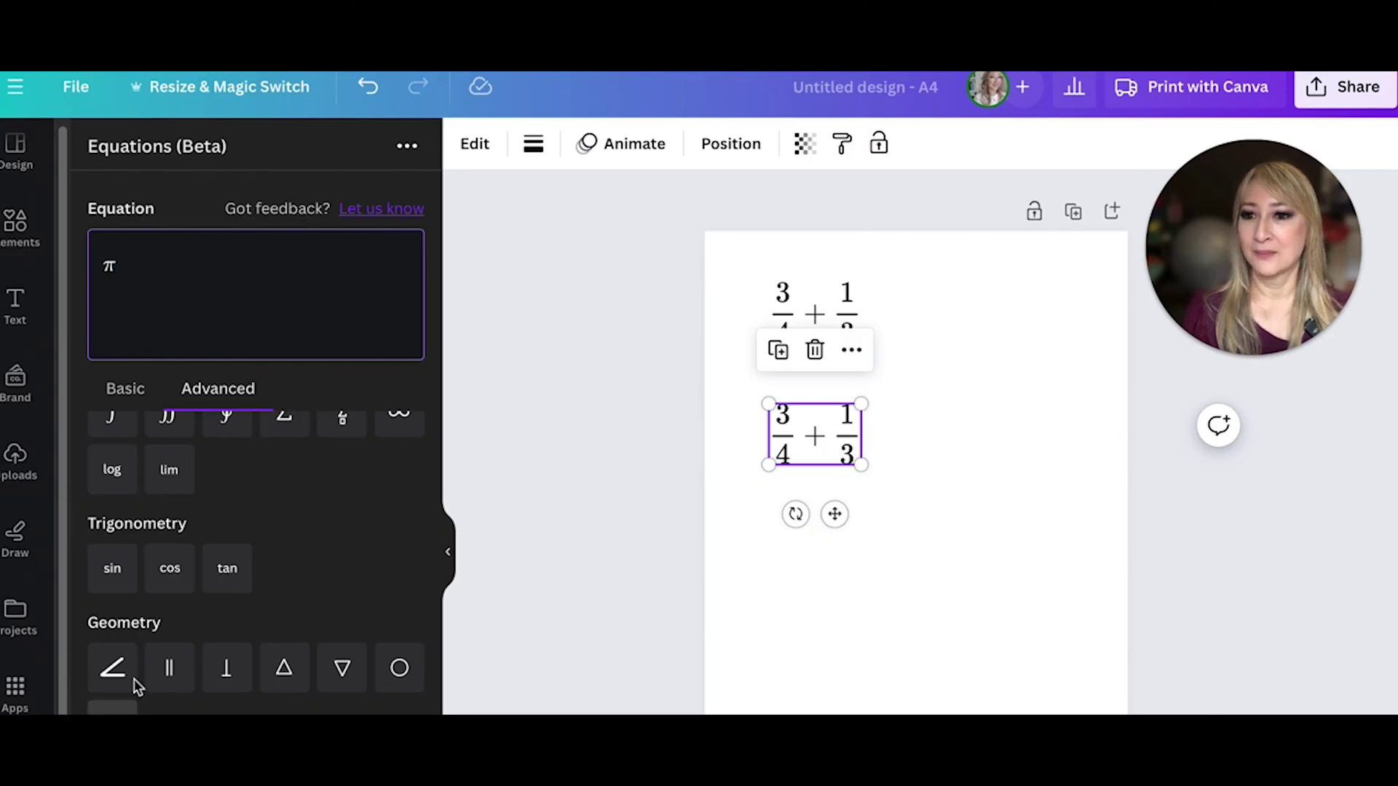
{"action": "scroll", "coordinate": [222, 605], "scroll_direction": "up", "scroll_amount": 15}
{"action": "left_click", "coordinate": [337, 448]}
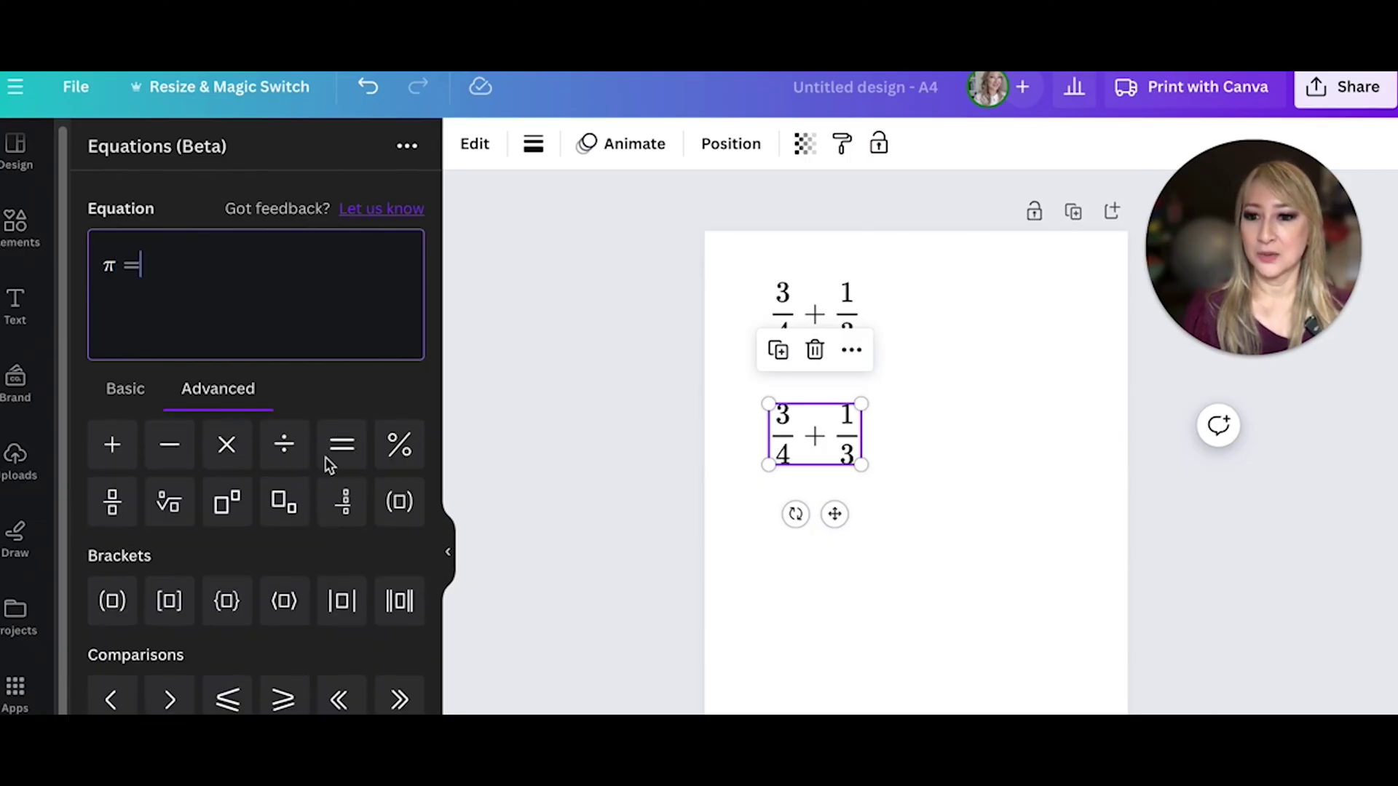
{"action": "left_click", "coordinate": [110, 506]}
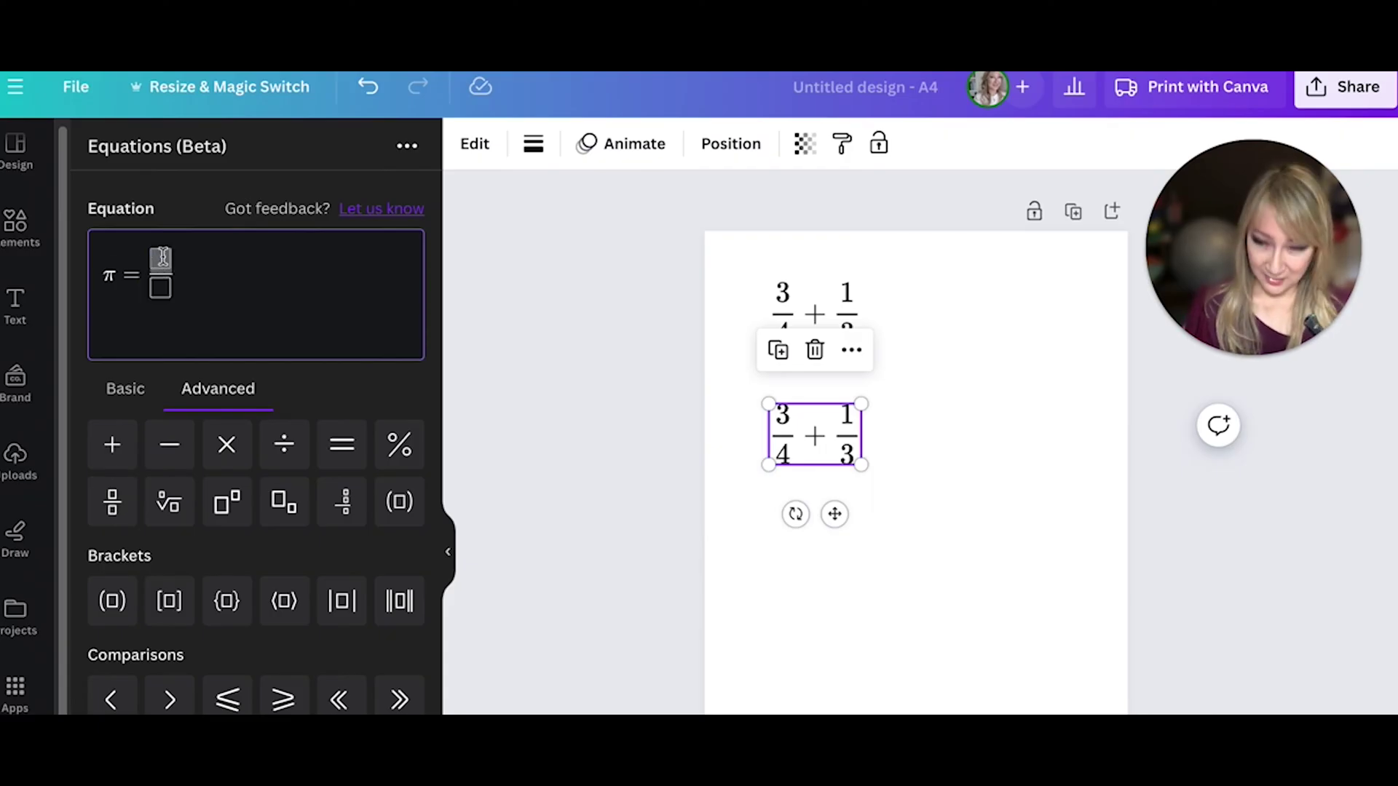
{"action": "type", "text": "c"}
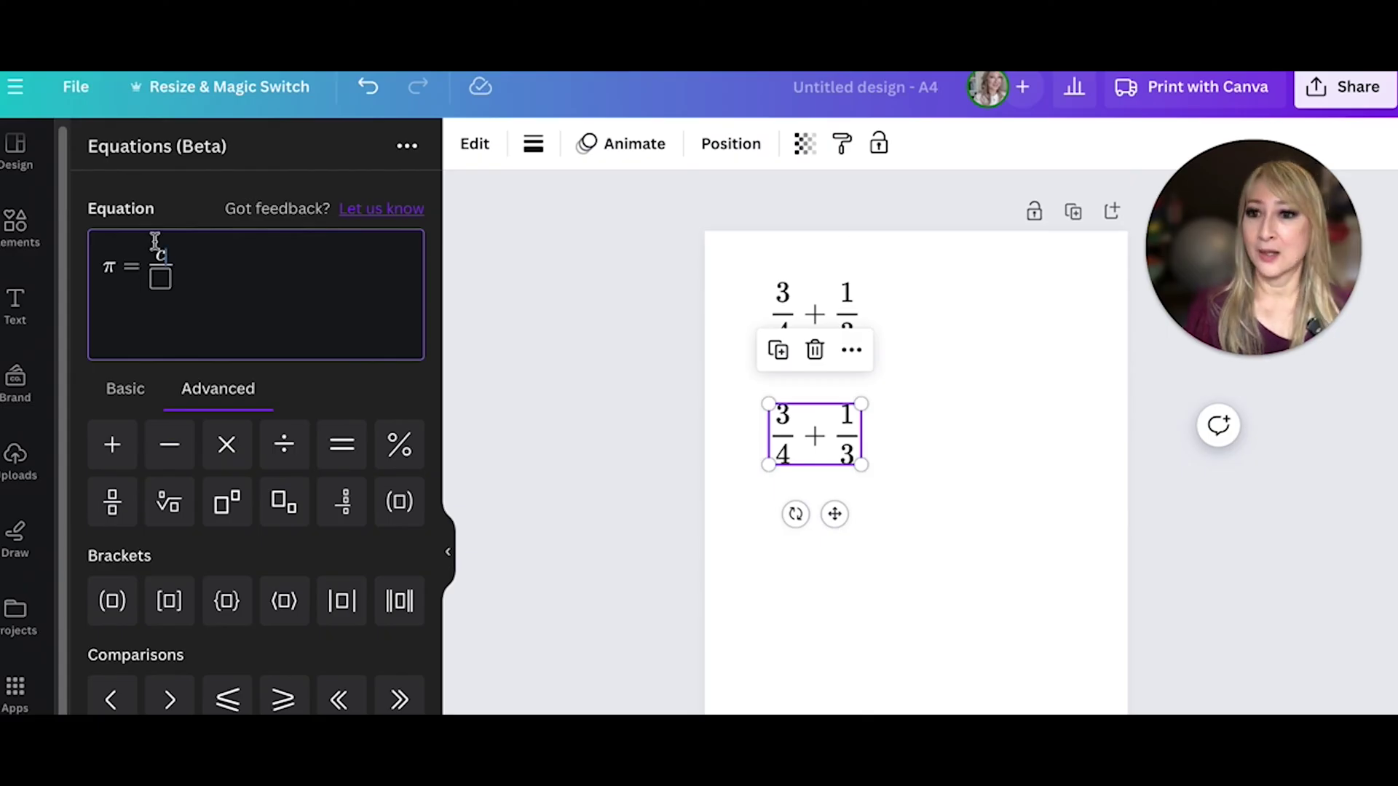
{"action": "left_click", "coordinate": [161, 277]}
{"action": "type", "text": "d"}
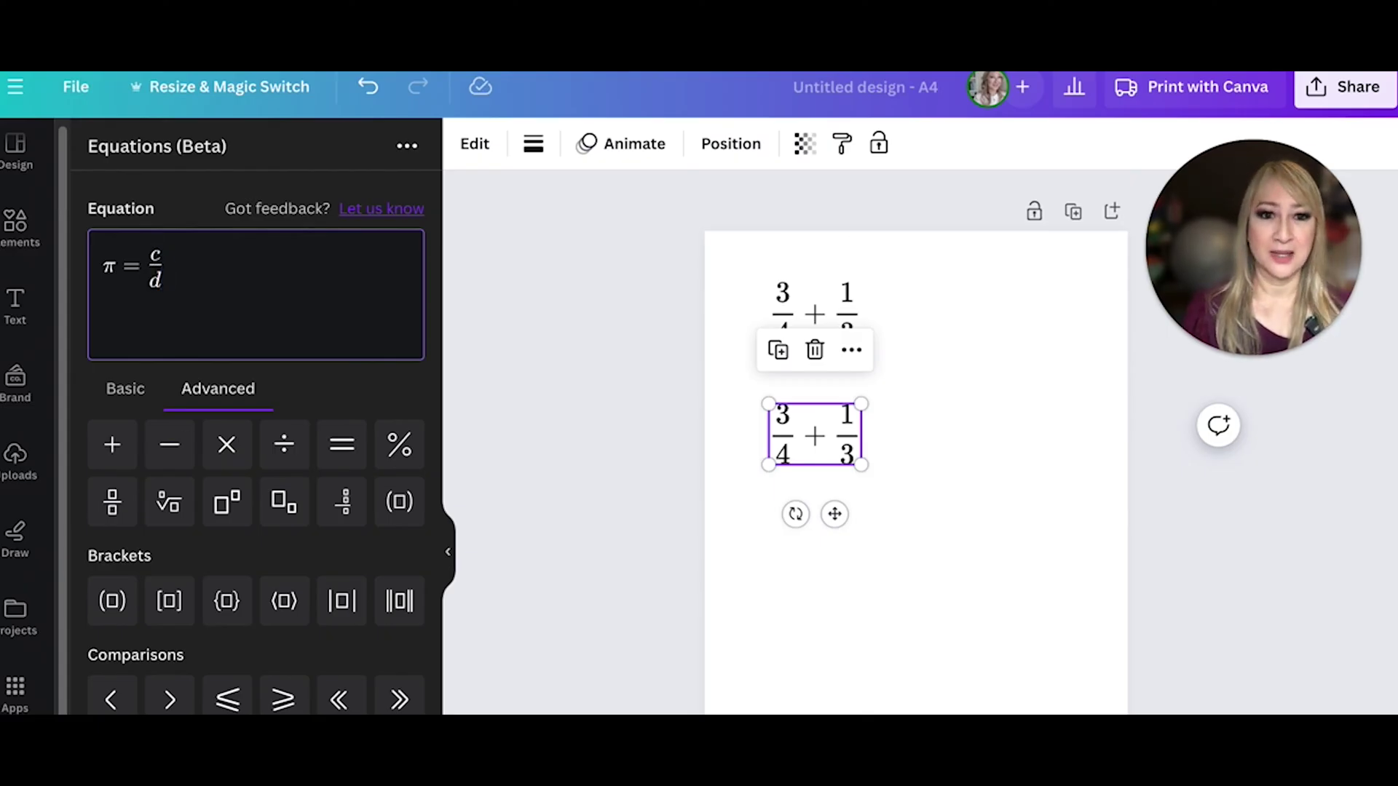
Step: Nudge the π = c/d equation slightly upward so it sits just beneath 3/4 + 1/3
{"action": "left_click", "coordinate": [899, 644]}
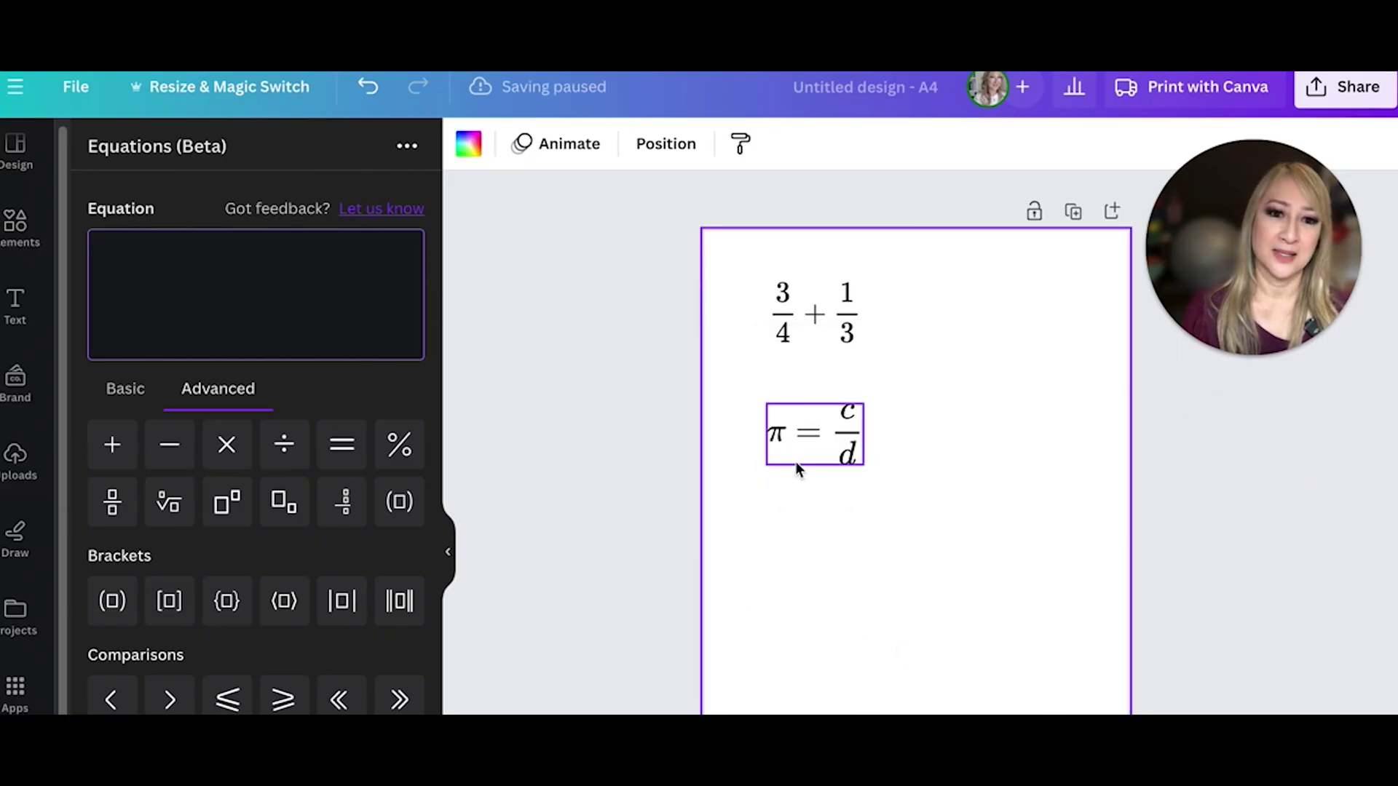
{"action": "left_click_drag", "start_coordinate": [795, 461], "coordinate": [795, 449]}
{"action": "left_click", "coordinate": [960, 626]}
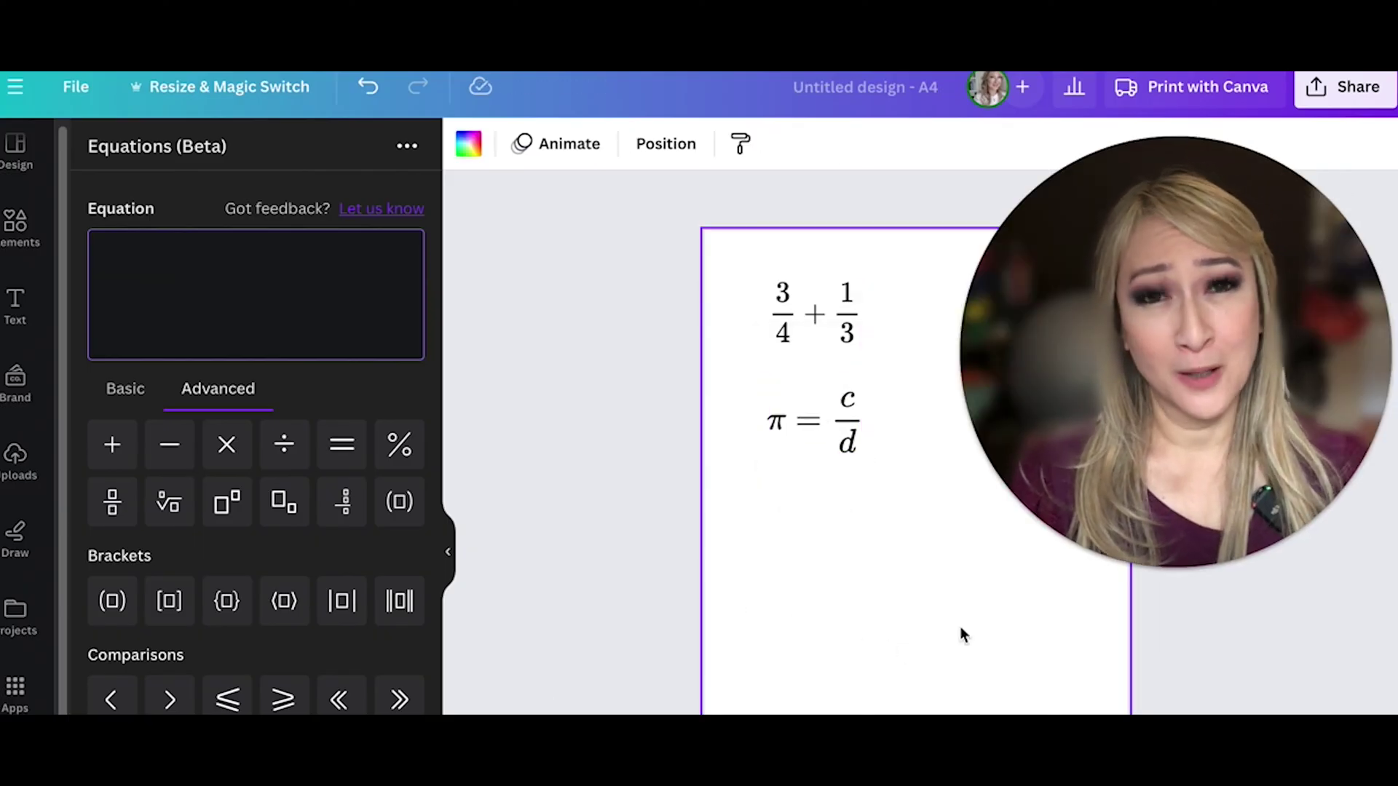